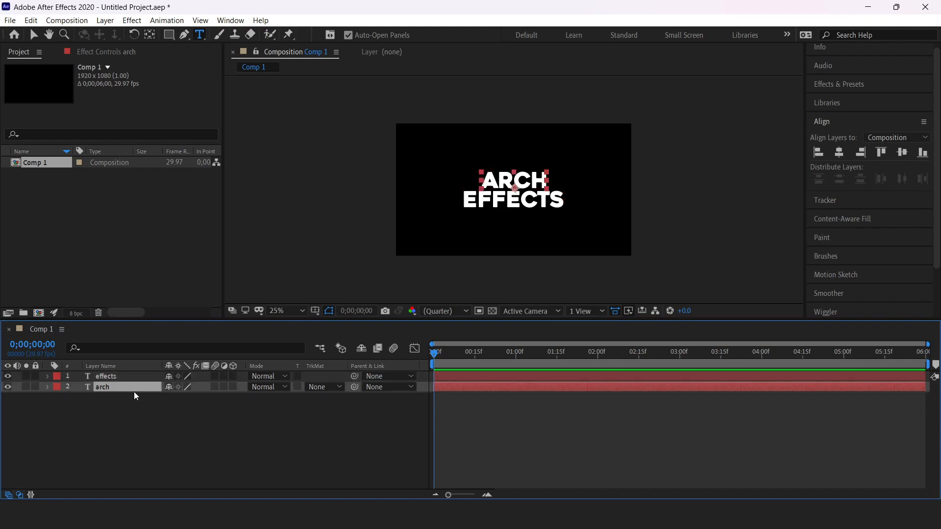
# Step: Scale the ARCH text up to 275 px so it matches the width of EFFECTS
pyautogui.scroll(-3, 835, 275)
pyautogui.click(838, 307)
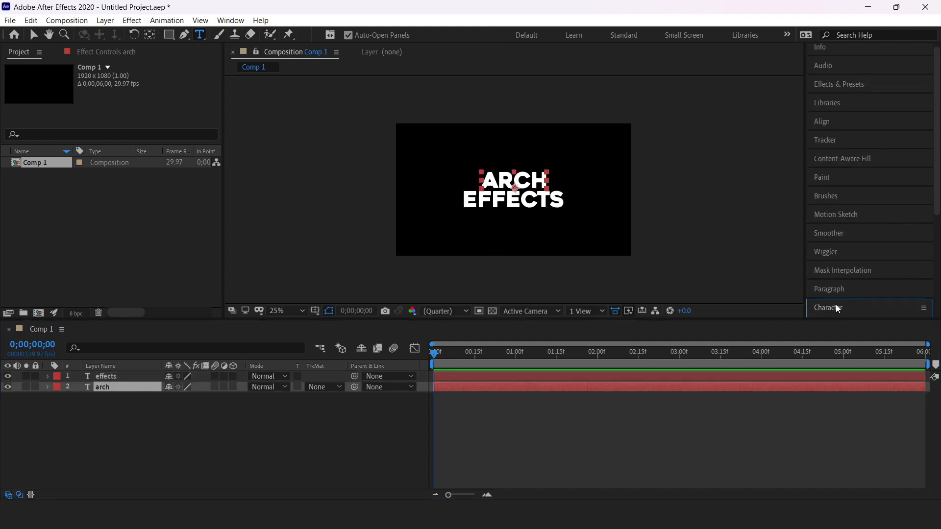
pyautogui.moveTo(836, 193); pyautogui.dragTo(896, 200)
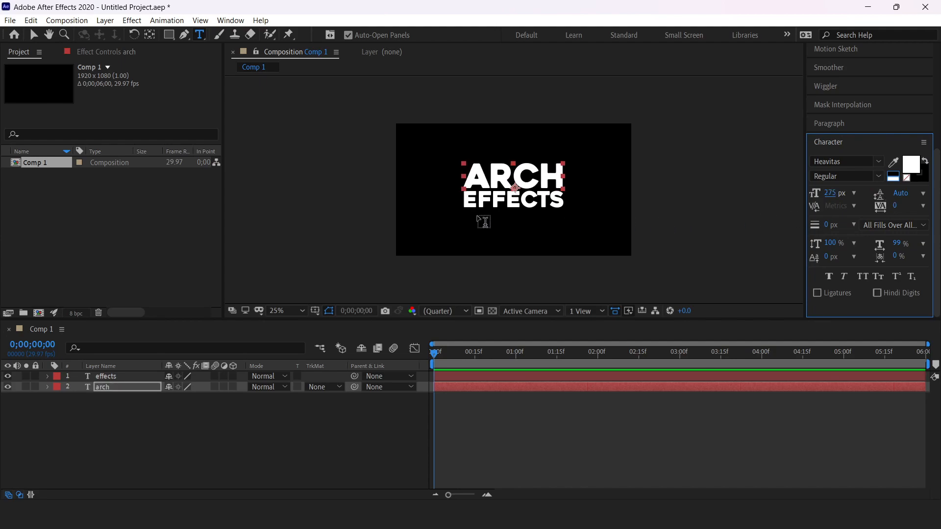
pyautogui.click(228, 432)
# Step: Check the enlarged title in a zoomed preview and select both the arch and effects layers
pyautogui.press('.')
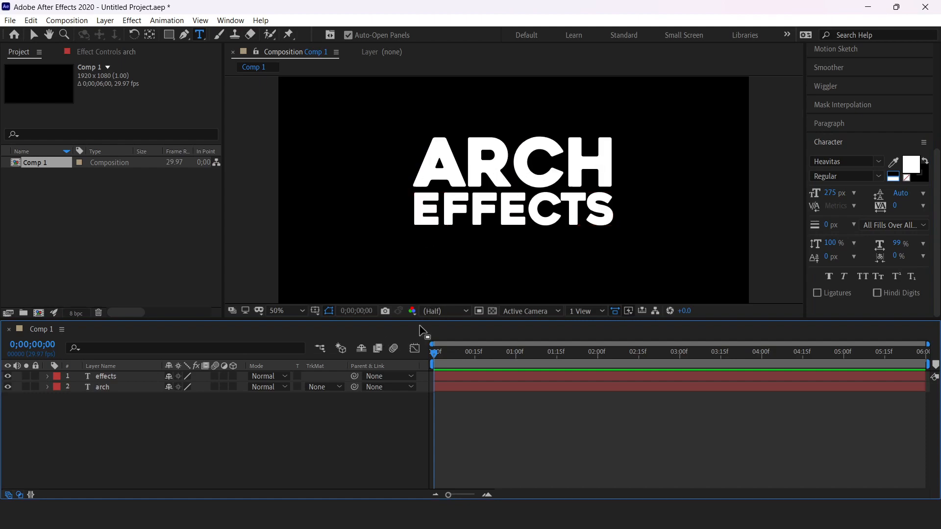
pyautogui.press(',')
pyautogui.press(',')
pyautogui.press('.')
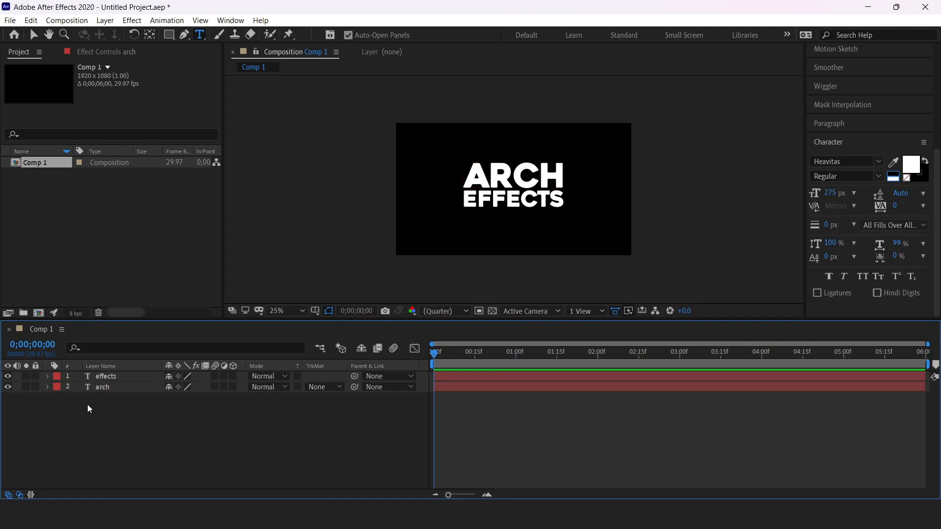
pyautogui.click(111, 389)
pyautogui.keyDown('shift'); pyautogui.click(113, 375); pyautogui.keyUp('shift')
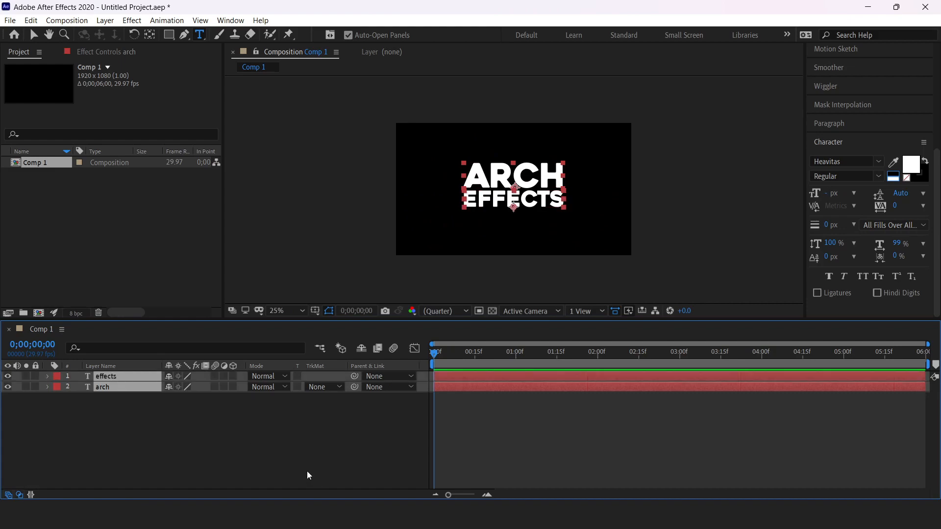
# Step: Record Position keyframes for both text layers at one second
pyautogui.press('p')
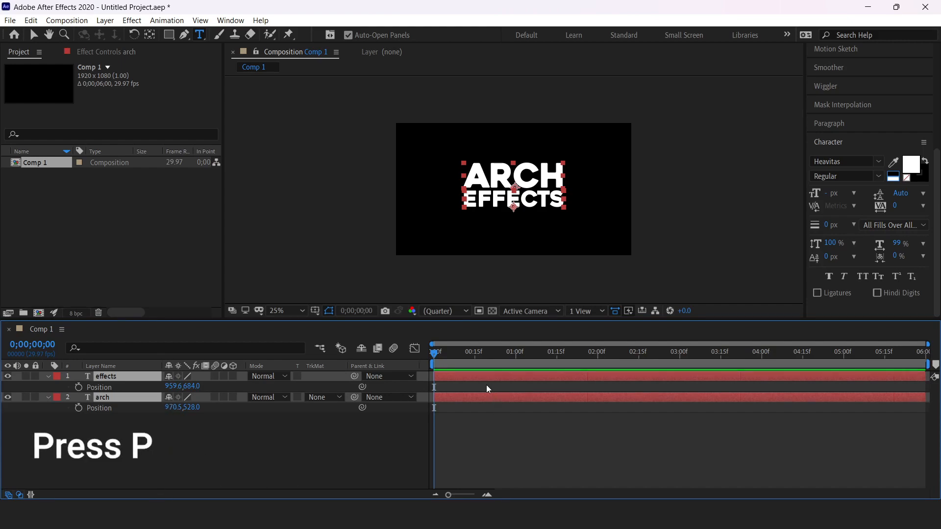
pyautogui.moveTo(435, 354); pyautogui.dragTo(515, 366)
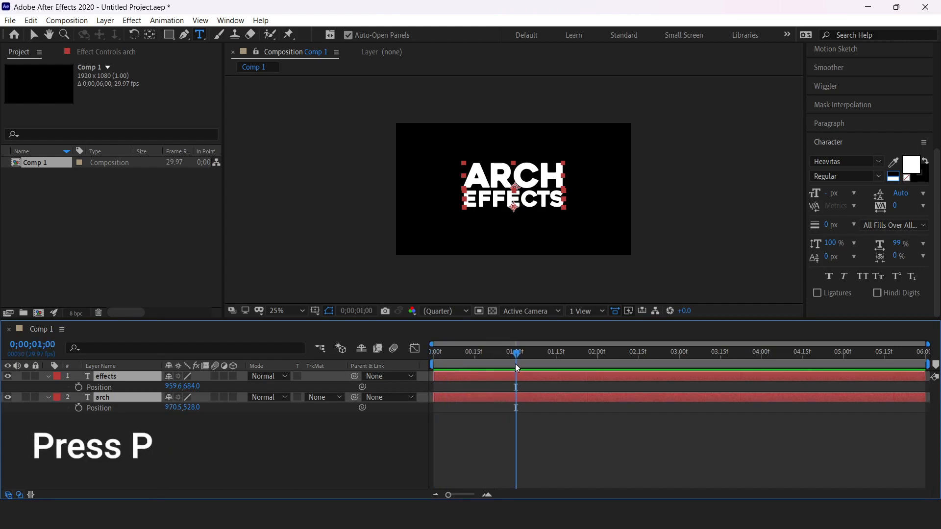
pyautogui.click(79, 388)
pyautogui.click(163, 439)
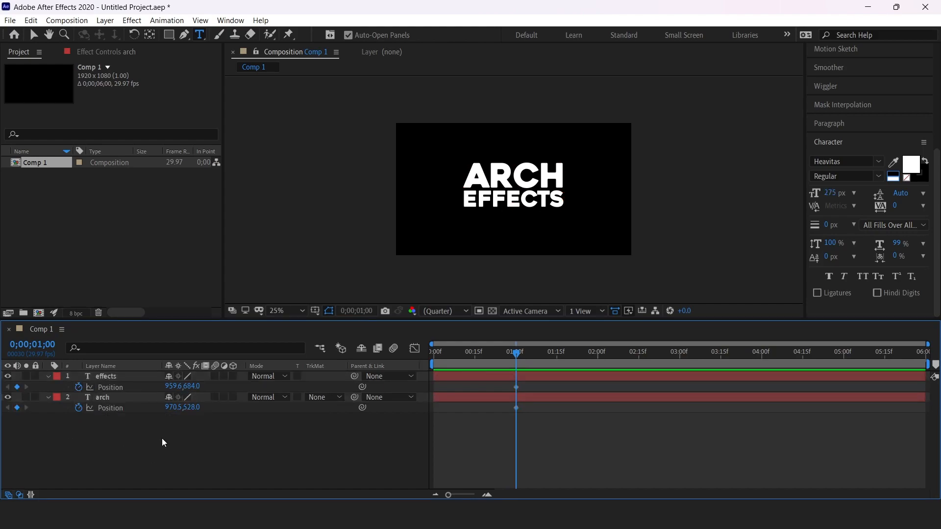
# Step: At 0 s, push EFFECTS below the frame and ARCH above it, then preview the slide-in
pyautogui.moveTo(514, 357); pyautogui.dragTo(427, 357)
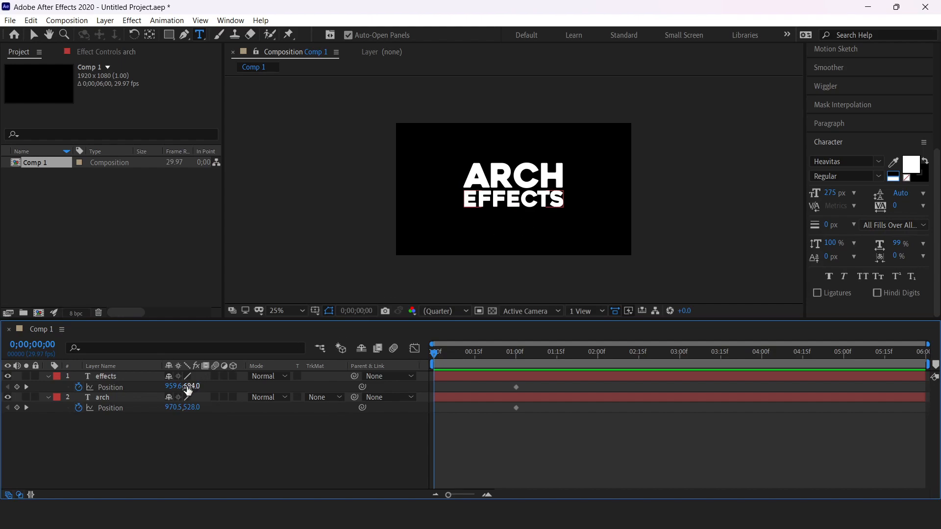
pyautogui.moveTo(194, 386); pyautogui.dragTo(484, 415)
pyautogui.moveTo(195, 408); pyautogui.dragTo(60, 408)
pyautogui.moveTo(191, 408); pyautogui.dragTo(83, 404)
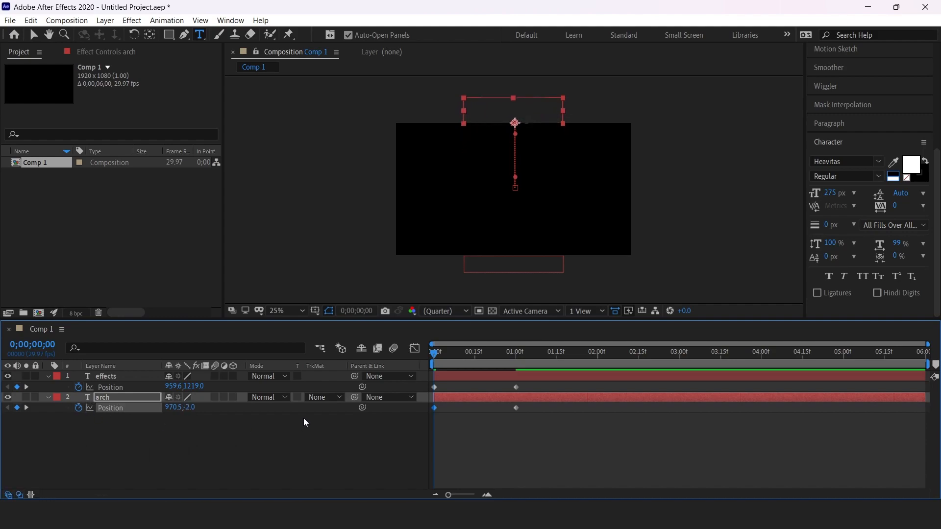
pyautogui.press('space')
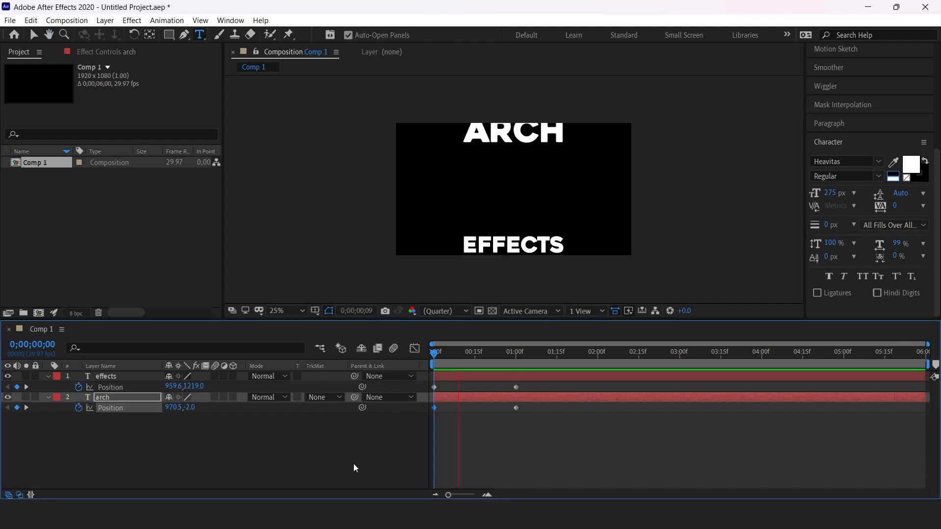
# Step: Apply Easy Ease to all four Position keyframes and review the eased animation
pyautogui.moveTo(624, 450); pyautogui.dragTo(426, 379)
pyautogui.press('F9')
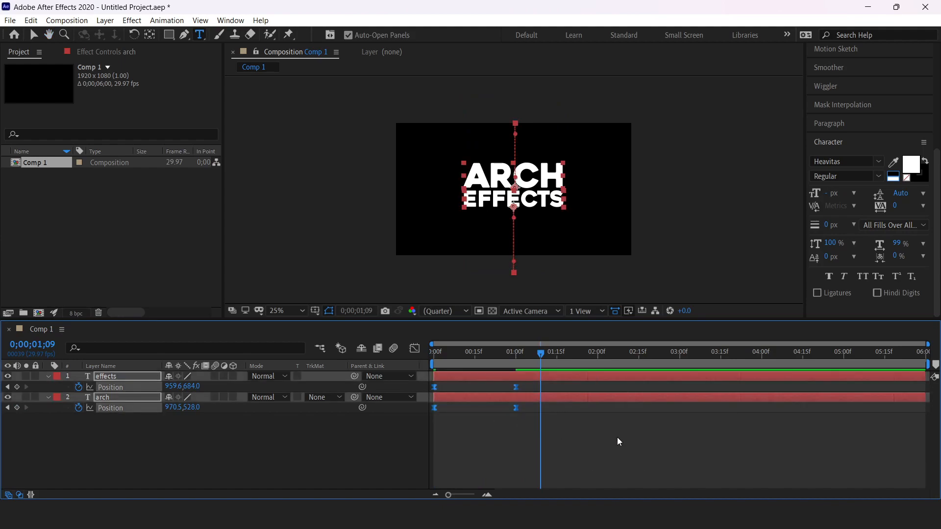
pyautogui.moveTo(541, 358); pyautogui.dragTo(416, 366)
pyautogui.press('space')
pyautogui.press('space')
pyautogui.moveTo(539, 358); pyautogui.dragTo(425, 367)
pyautogui.press('space')
pyautogui.press('space')
pyautogui.moveTo(540, 357); pyautogui.dragTo(502, 373)
pyautogui.moveTo(225, 437); pyautogui.dragTo(94, 382)
# Step: Precompose the two text layers into Pre-comp 1
pyautogui.rightClick(116, 375)
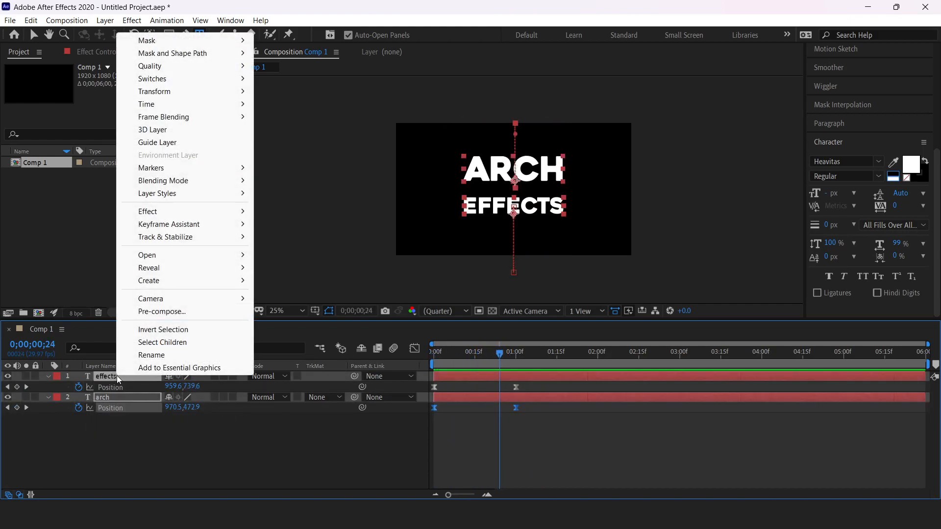
pyautogui.click(163, 313)
pyautogui.click(488, 336)
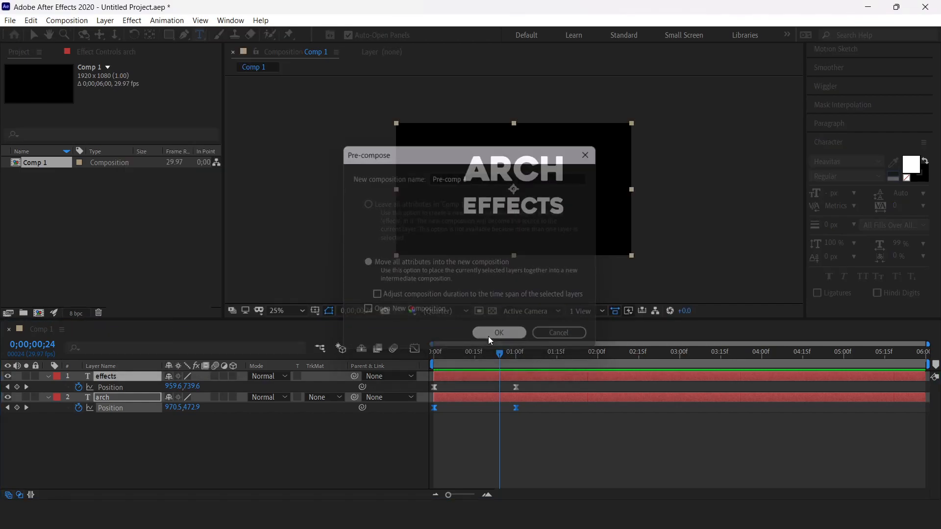
# Step: Add a new full-frame deep blue solid named 'fractal'
pyautogui.click(150, 401)
pyautogui.rightClick(149, 413)
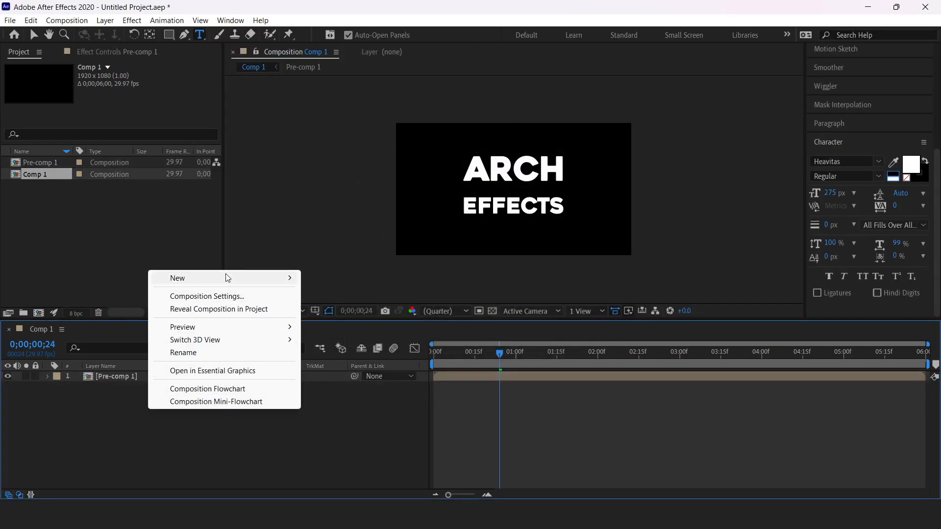
pyautogui.moveTo(210, 279)
pyautogui.click(375, 311)
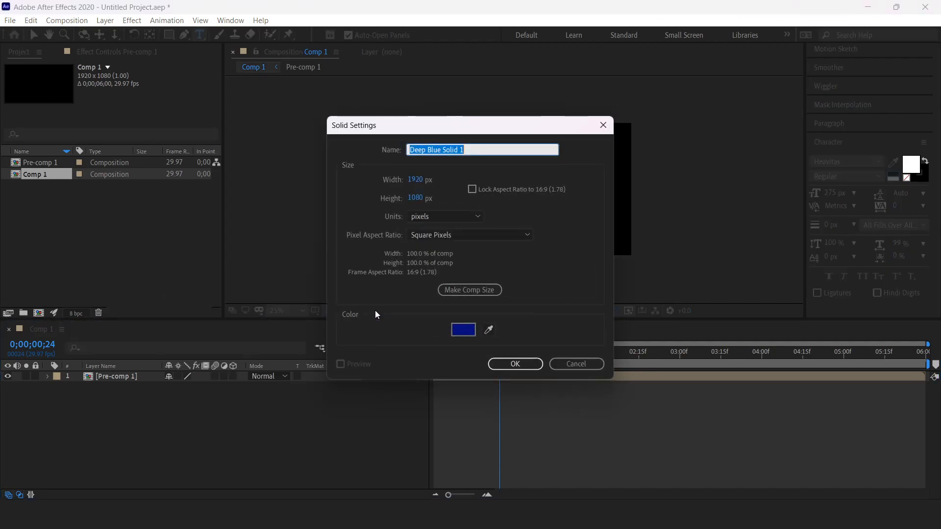
pyautogui.write('frac')
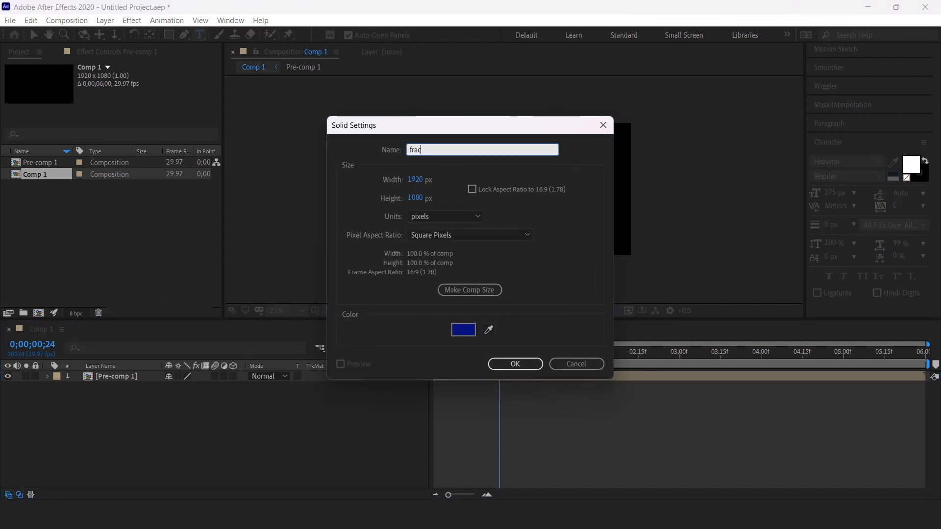
pyautogui.write('tal')
pyautogui.press('Return')
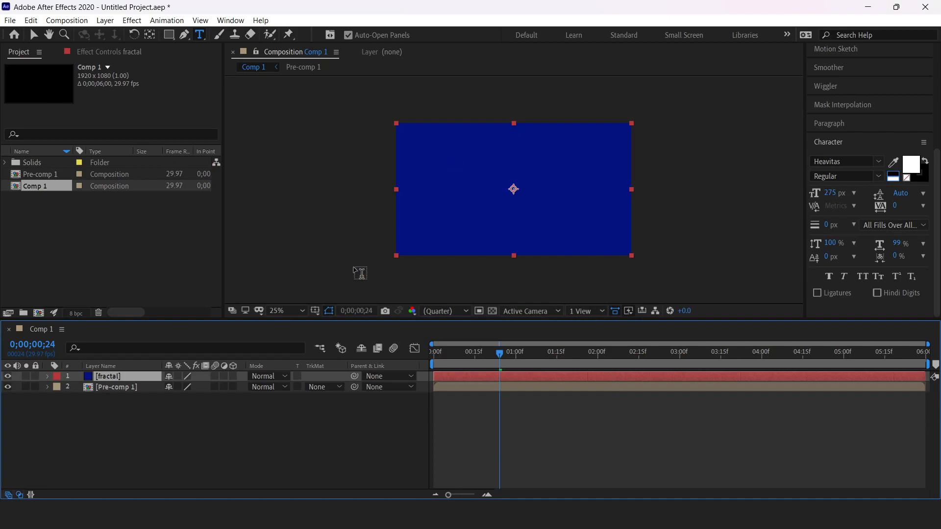
# Step: Move the fractal solid below Pre-comp 1 and apply Fractal Noise to it
pyautogui.moveTo(98, 378); pyautogui.dragTo(112, 402)
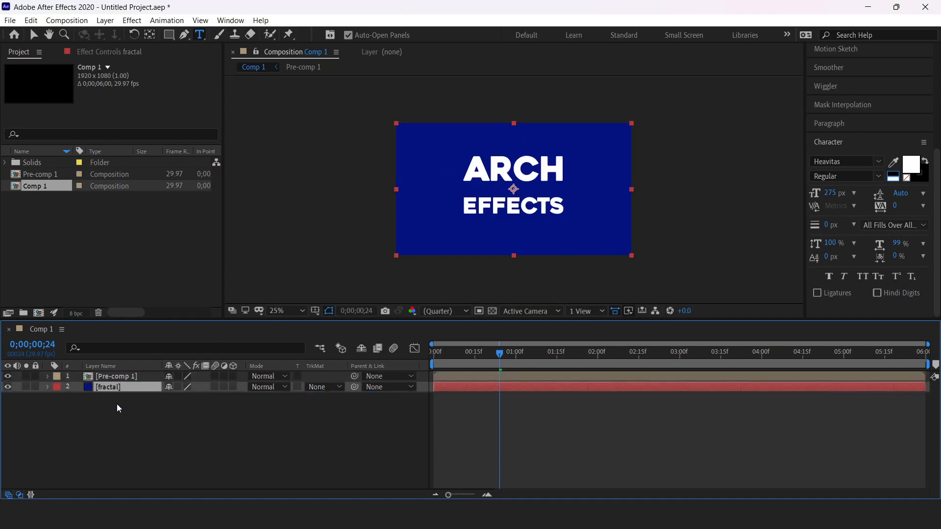
pyautogui.scroll(5, 861, 123)
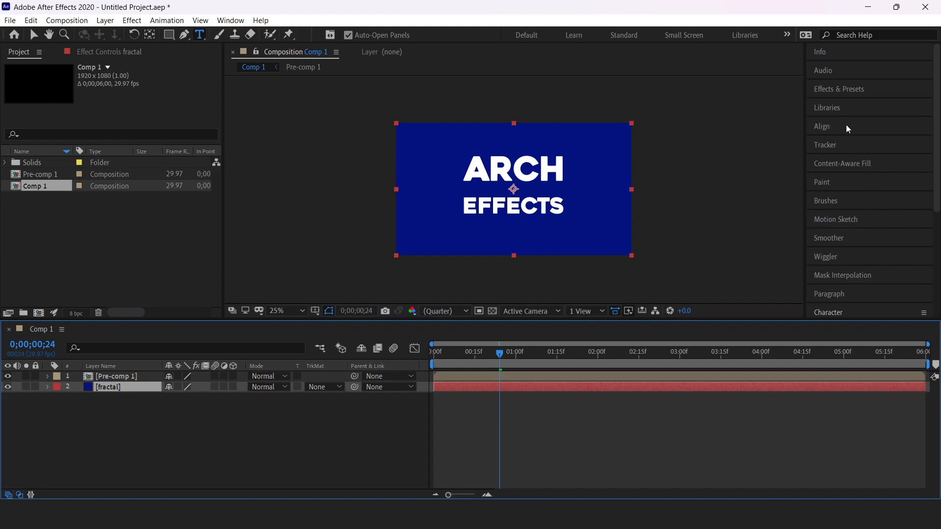
pyautogui.click(839, 88)
pyautogui.click(848, 103)
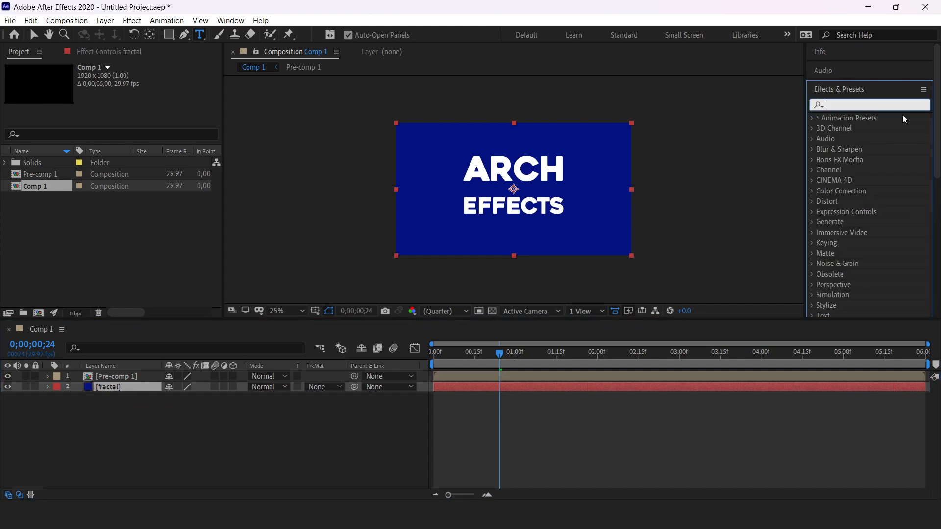
pyautogui.write('fracta')
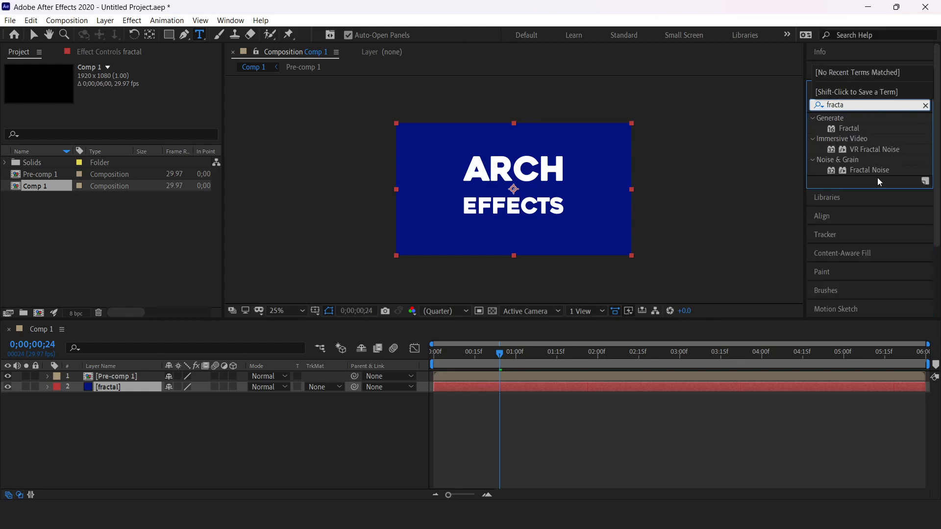
pyautogui.moveTo(878, 170); pyautogui.dragTo(116, 390)
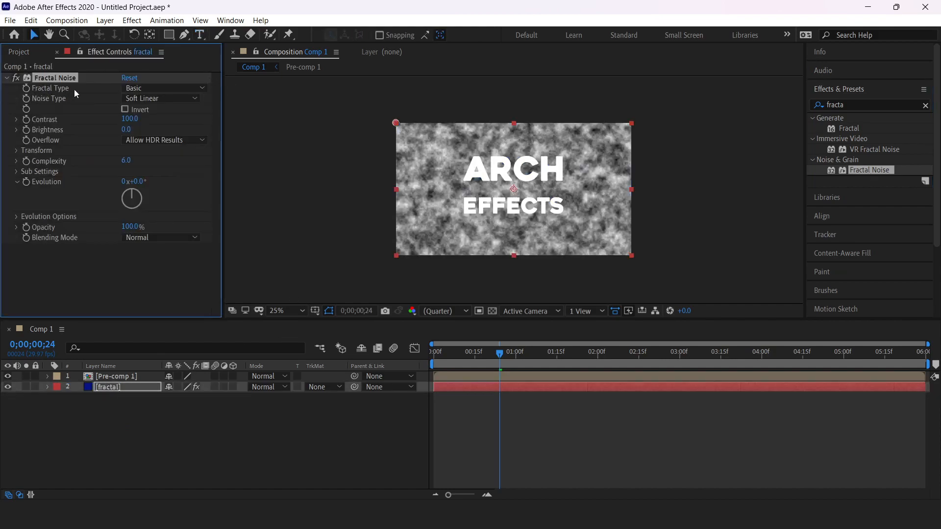
# Step: Set Fractal Noise to Fractal Type Max and Noise Type Block
pyautogui.click(143, 93)
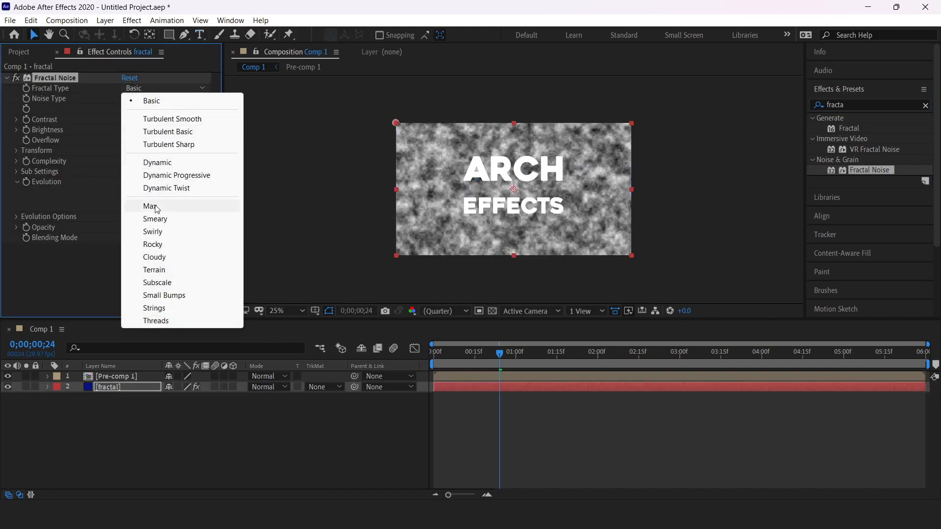
pyautogui.click(150, 207)
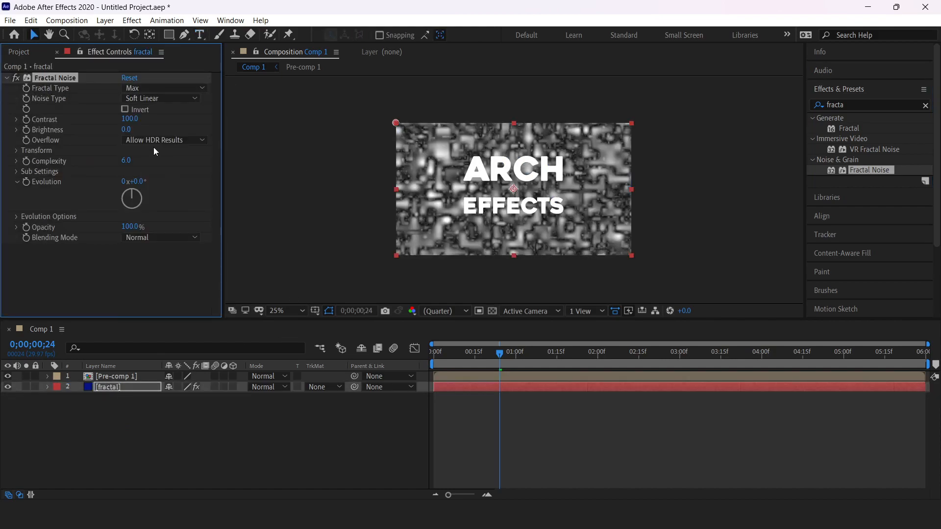
pyautogui.click(147, 98)
pyautogui.click(159, 111)
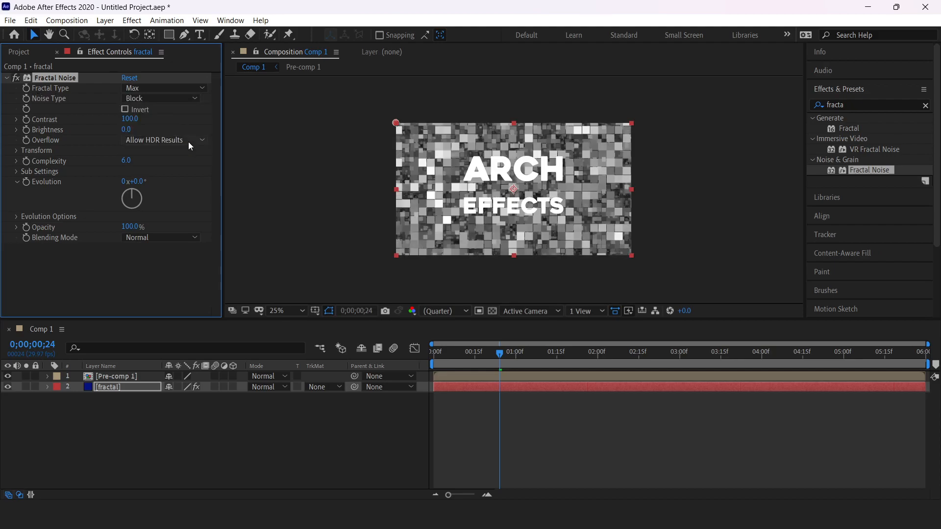
pyautogui.click(96, 391)
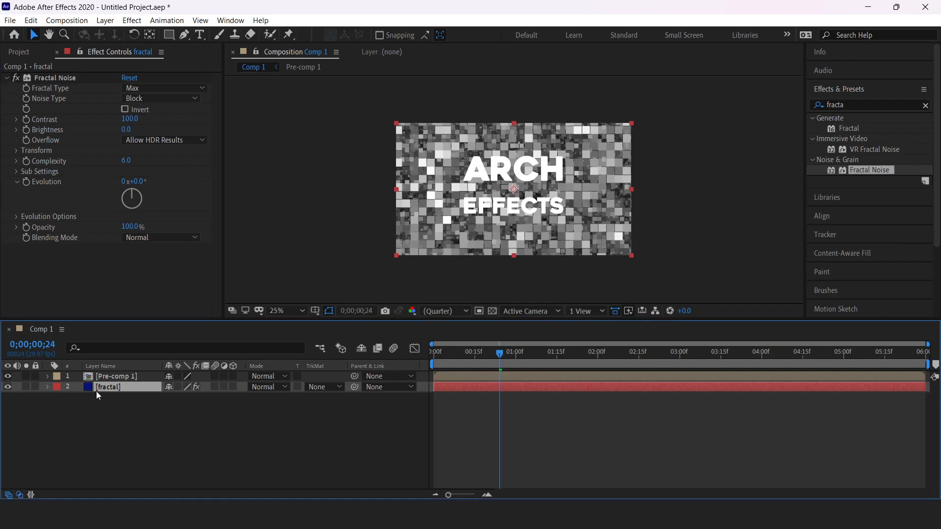
pyautogui.click(125, 377)
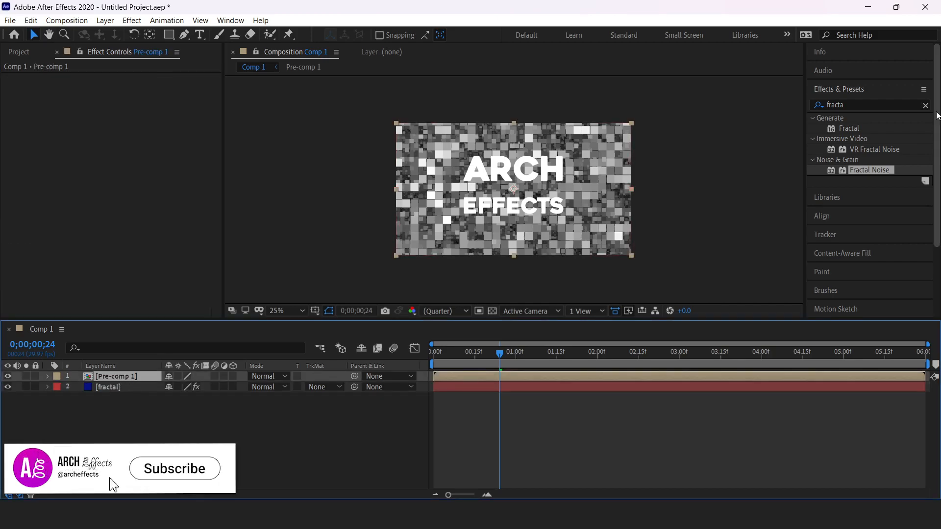
# Step: Apply the Time Displacement effect to Pre-comp 1
pyautogui.click(911, 105)
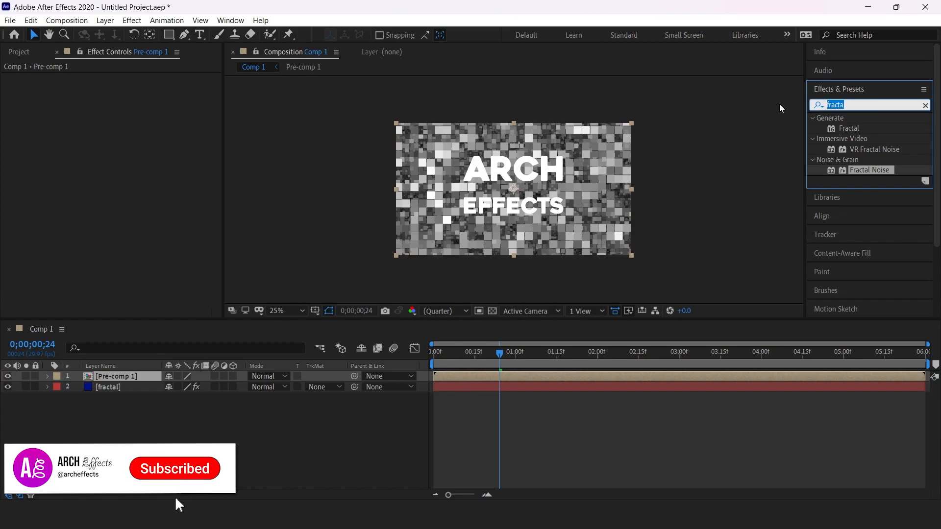
pyautogui.write('time dis')
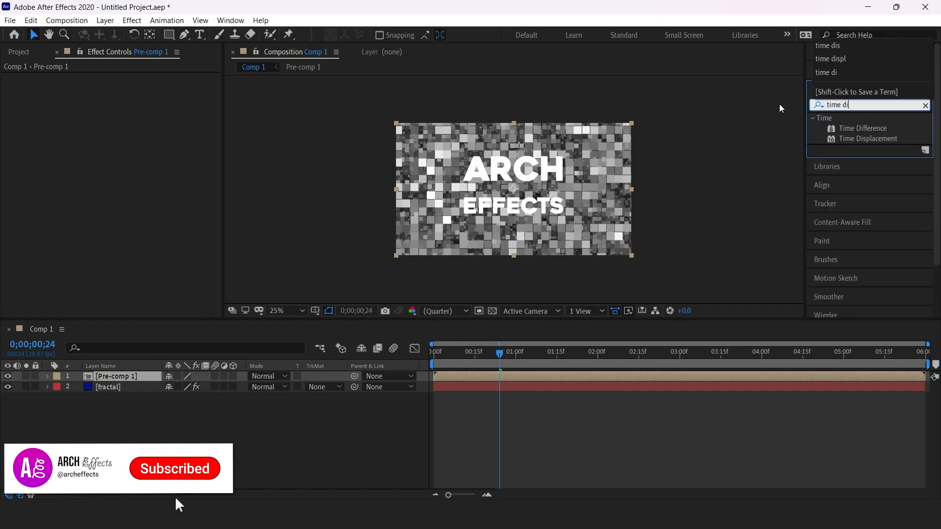
pyautogui.click(881, 128)
pyautogui.moveTo(881, 127); pyautogui.dragTo(160, 171)
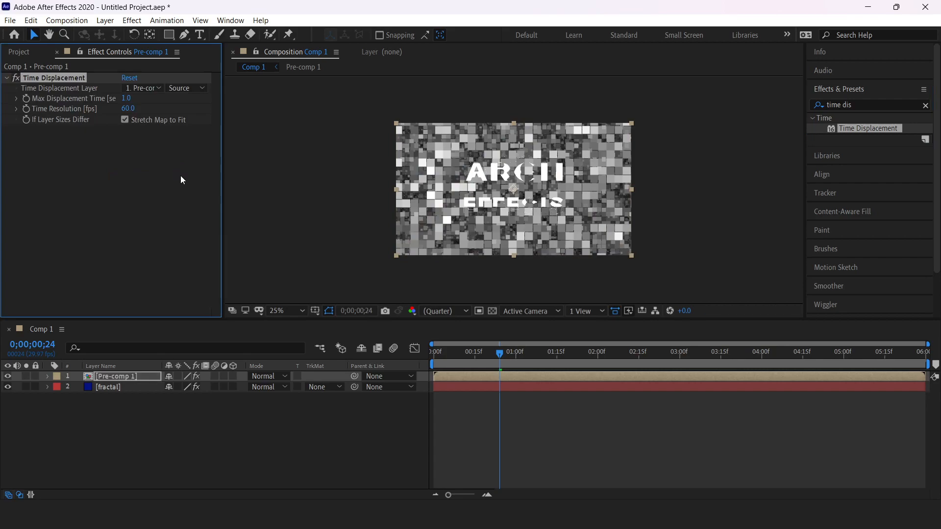
# Step: Drive the displacement from 2. fractal using its Effects & Masks, then scrub to preview
pyautogui.click(145, 90)
pyautogui.click(158, 133)
pyautogui.click(186, 88)
pyautogui.click(197, 127)
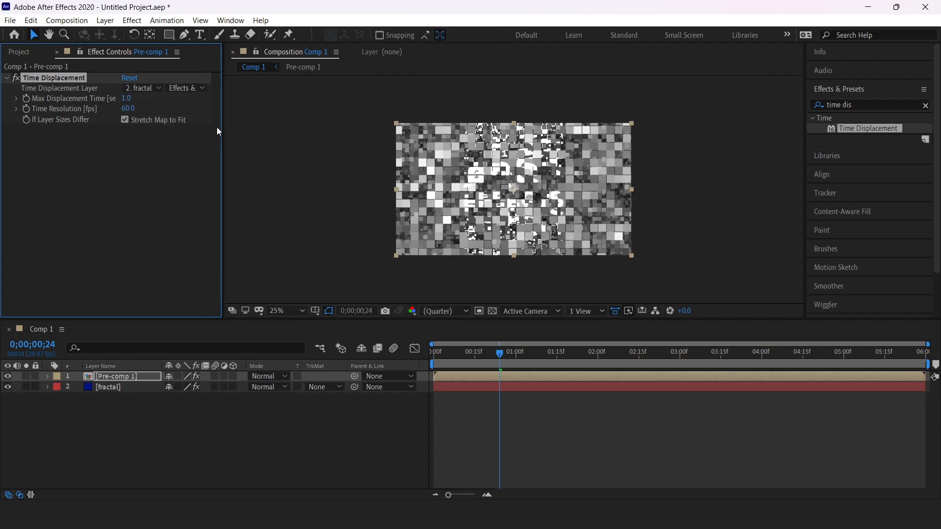
pyautogui.moveTo(500, 361)
pyautogui.mouseDown()
pyautogui.moveTo(462, 353)
pyautogui.moveTo(506, 353)
pyautogui.moveTo(448, 353)
pyautogui.moveTo(529, 358)
pyautogui.moveTo(496, 357)
pyautogui.moveTo(487, 367)
pyautogui.mouseUp()
# Step: Apply a cyan Fill effect to Pre-comp 1 and scrub to check the tinted glitch
pyautogui.click(865, 106)
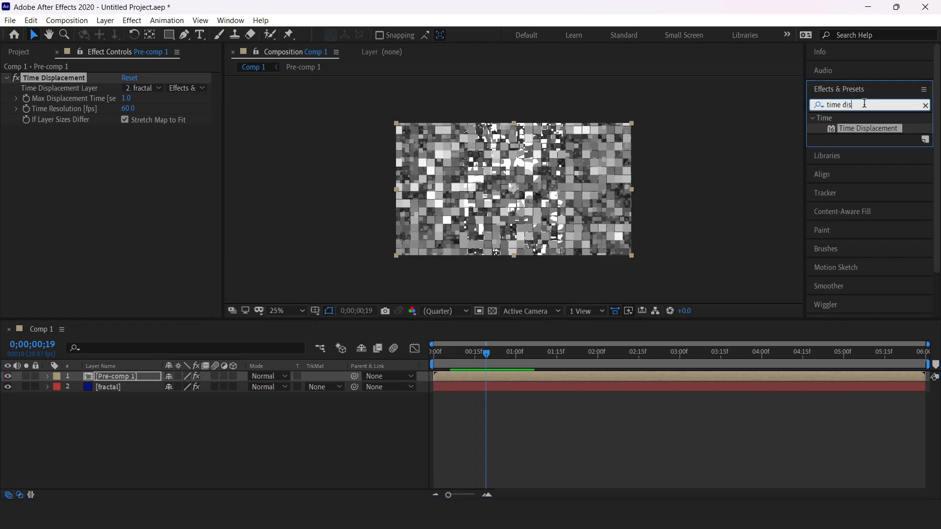
pyautogui.write('fill')
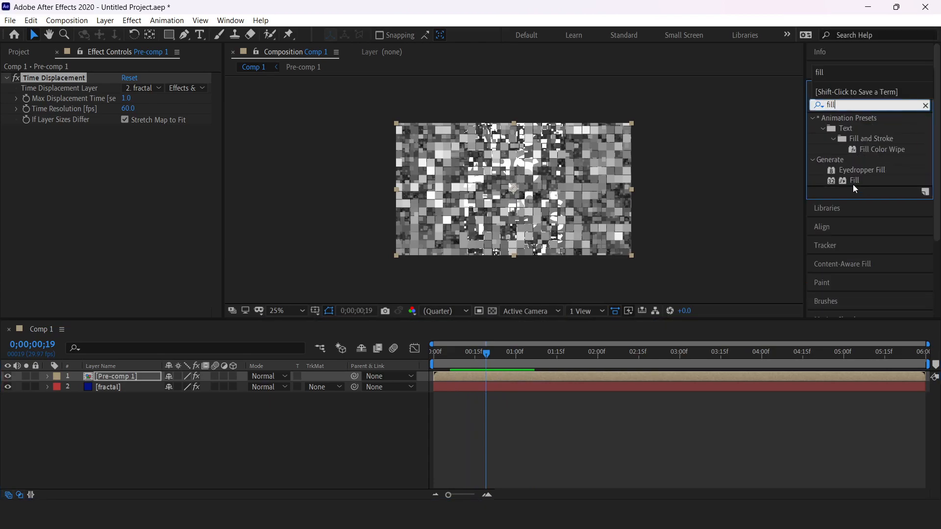
pyautogui.moveTo(855, 185); pyautogui.dragTo(98, 192)
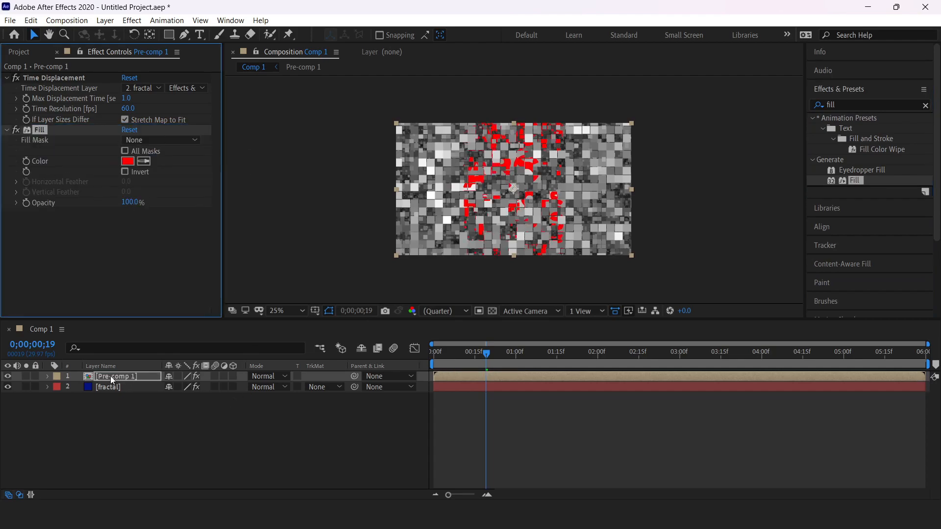
pyautogui.click(127, 161)
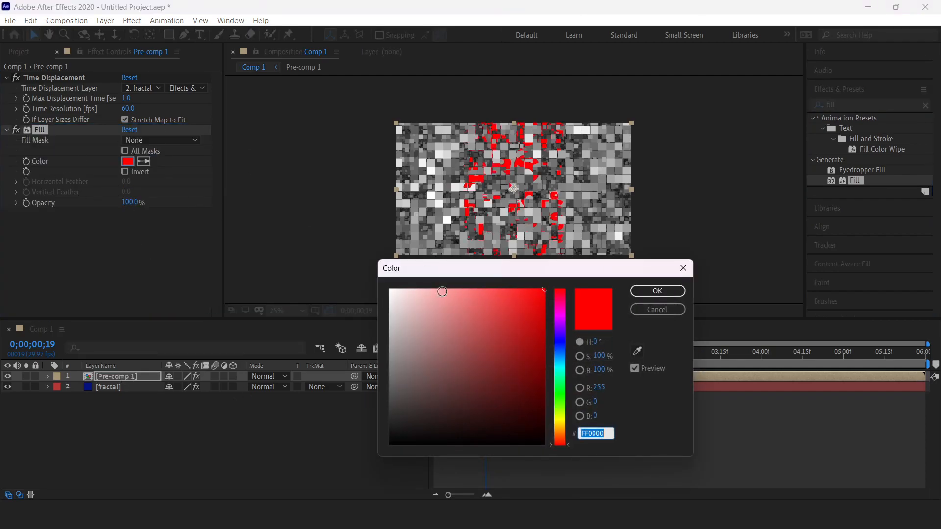
pyautogui.moveTo(558, 367)
pyautogui.mouseDown()
pyautogui.moveTo(566, 307)
pyautogui.moveTo(567, 387)
pyautogui.moveTo(570, 327)
pyautogui.moveTo(569, 367)
pyautogui.mouseUp()
pyautogui.click(658, 292)
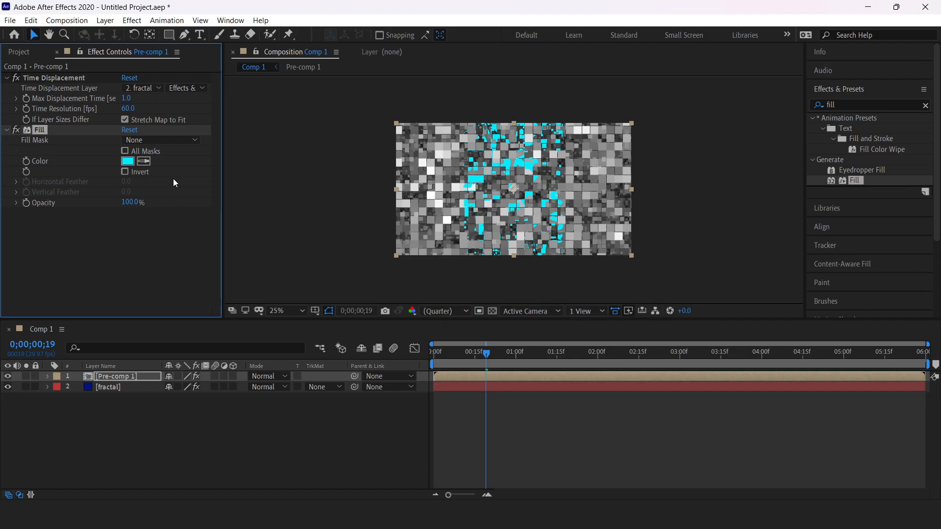
pyautogui.moveTo(487, 356); pyautogui.dragTo(509, 364)
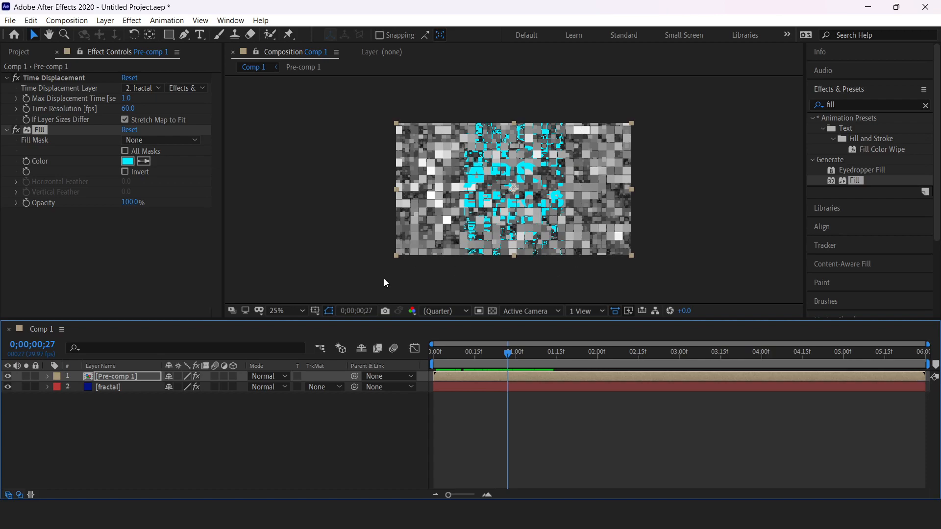
# Step: Hide the fractal layer and preview the cyan glitch reveal from the start
pyautogui.click(8, 387)
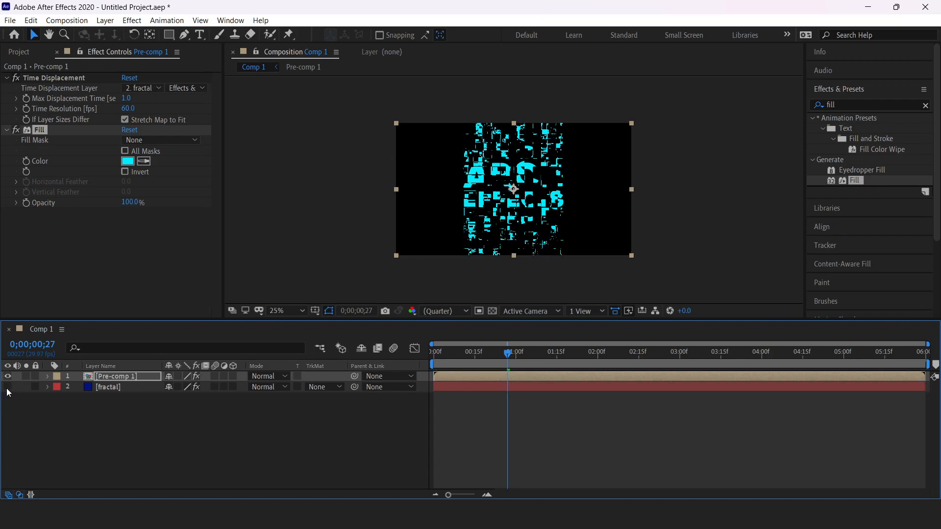
pyautogui.moveTo(510, 362); pyautogui.dragTo(426, 357)
pyautogui.press('space')
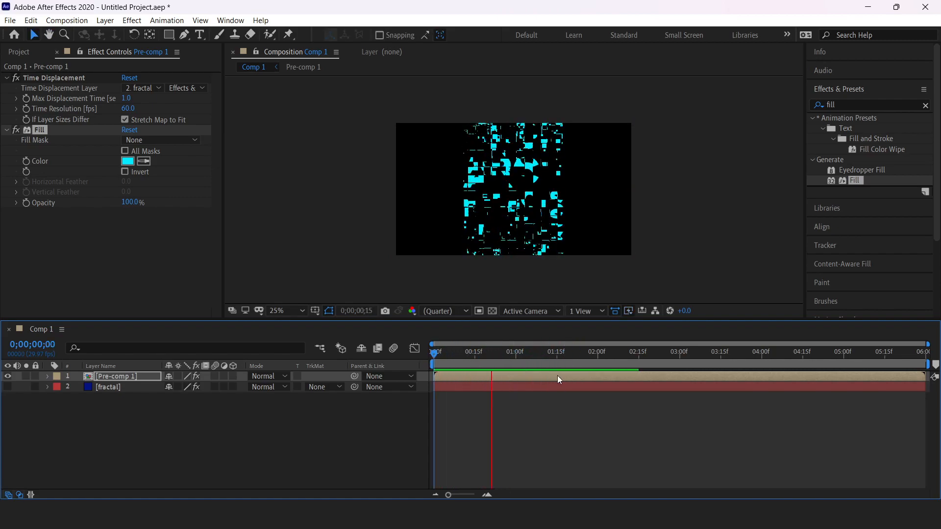
pyautogui.click(559, 378)
pyautogui.moveTo(571, 355); pyautogui.dragTo(492, 372)
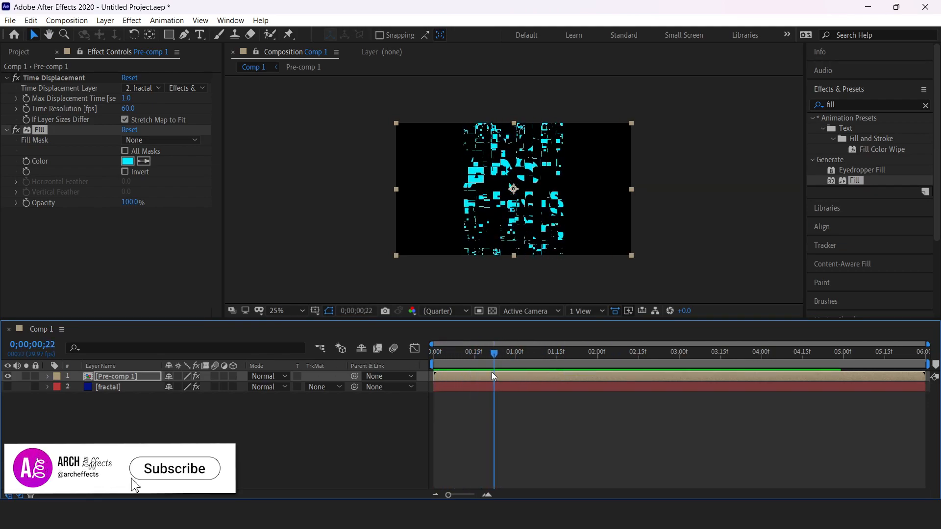
# Step: Duplicate the fractal and Pre-comp 1 pair to get four copies of each
pyautogui.click(130, 387)
pyautogui.keyDown('shift'); pyautogui.click(134, 376); pyautogui.keyUp('shift')
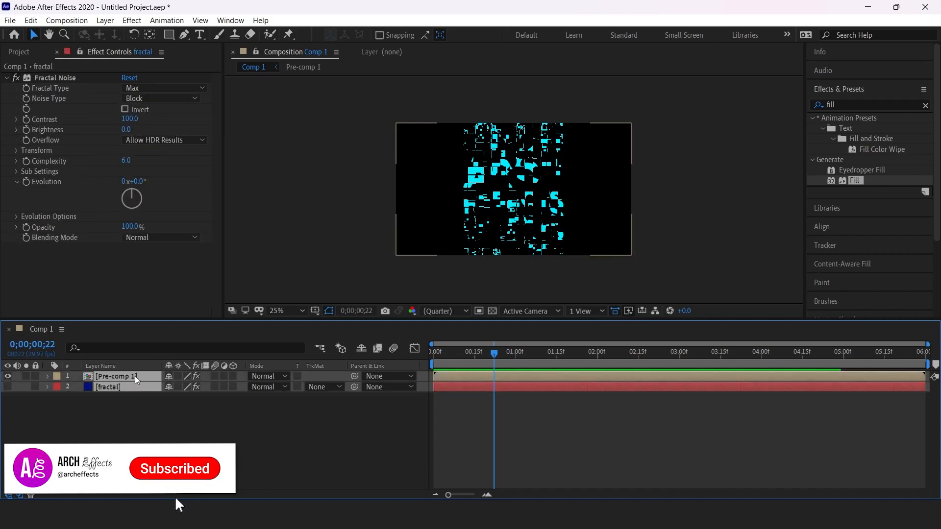
pyautogui.hotkey('ctrl', 'd')
pyautogui.hotkey('ctrl', 'd')
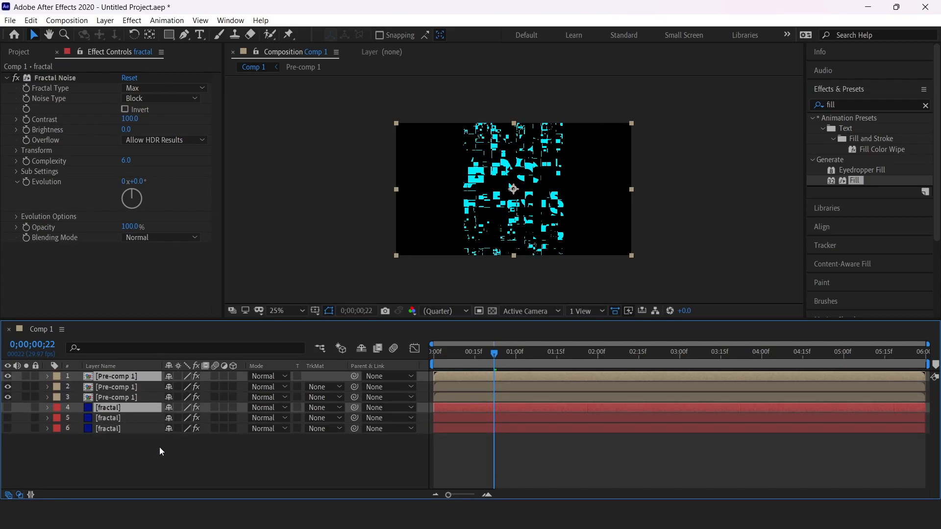
pyautogui.hotkey('ctrl', 'd')
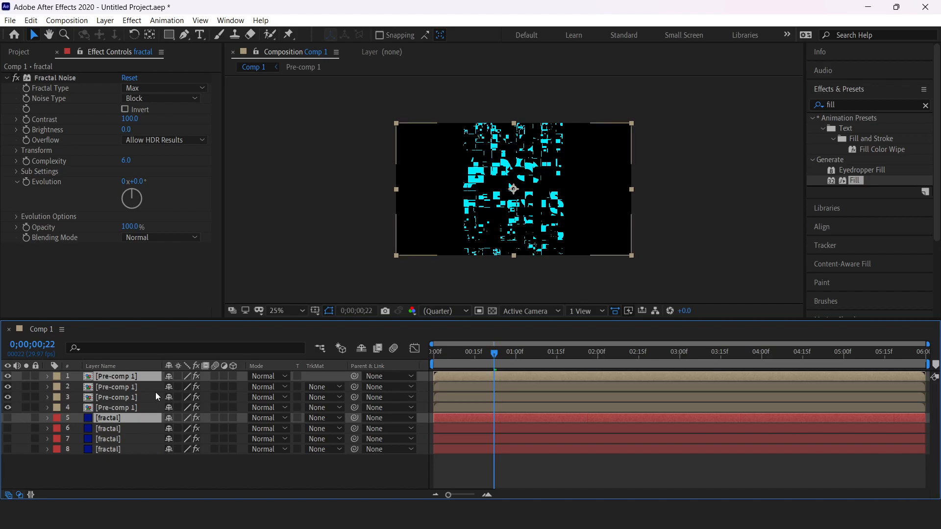
pyautogui.click(113, 460)
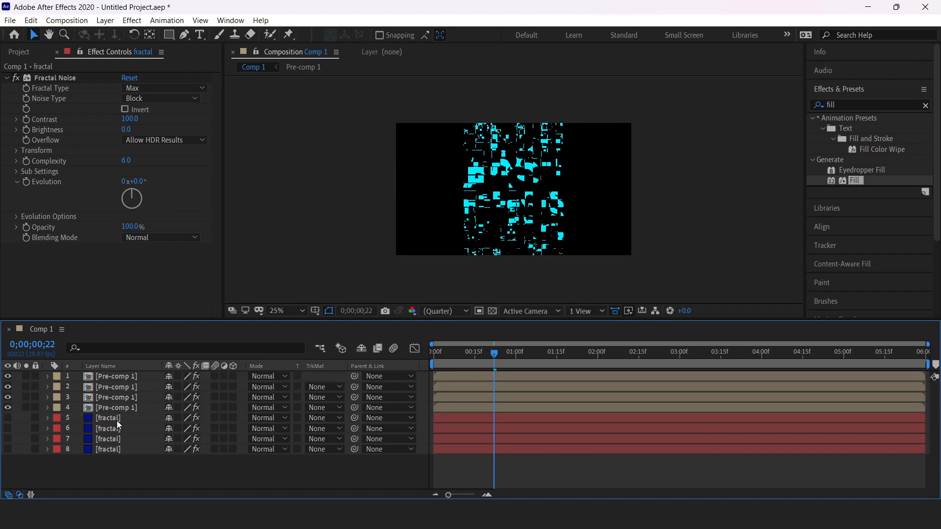
pyautogui.click(108, 379)
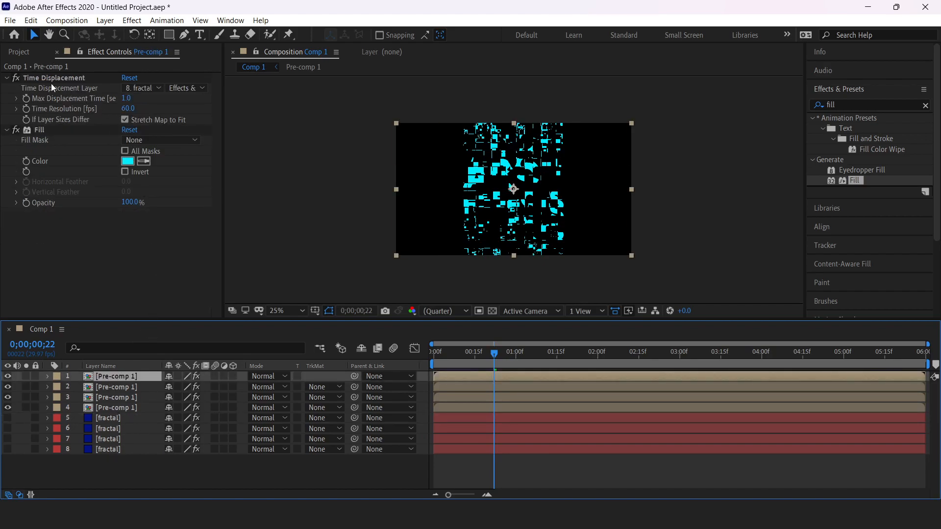
# Step: Point Pre-comp copies 1–3 at 7., 6. and 5. fractal, leaving copy 4 on 8. fractal
pyautogui.click(140, 88)
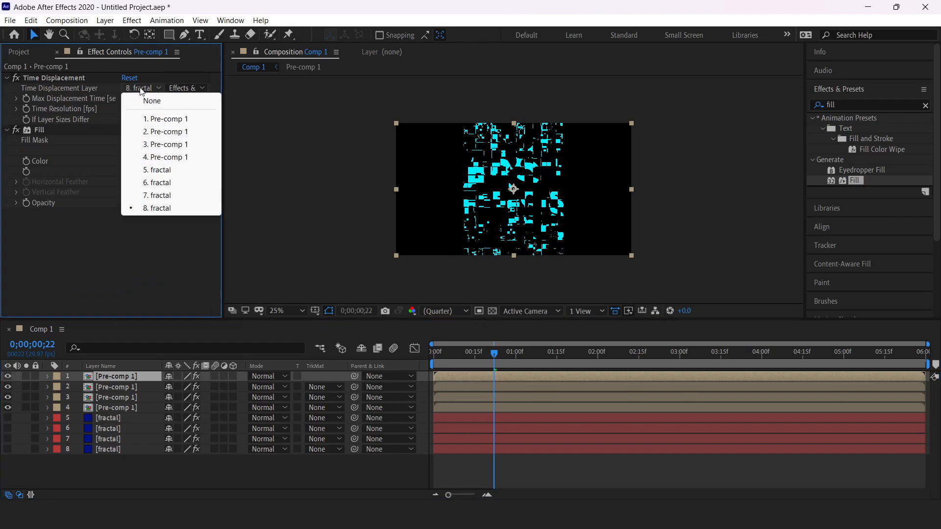
pyautogui.click(159, 196)
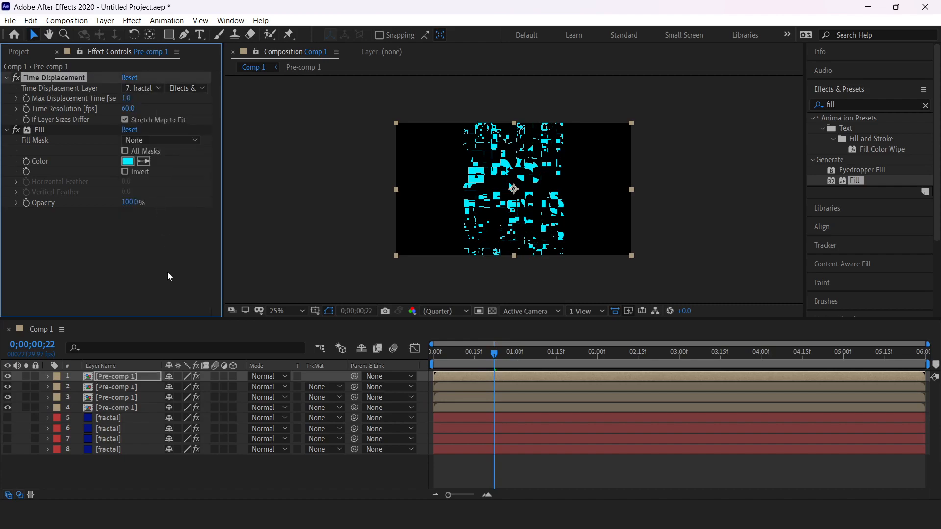
pyautogui.click(129, 388)
pyautogui.click(145, 87)
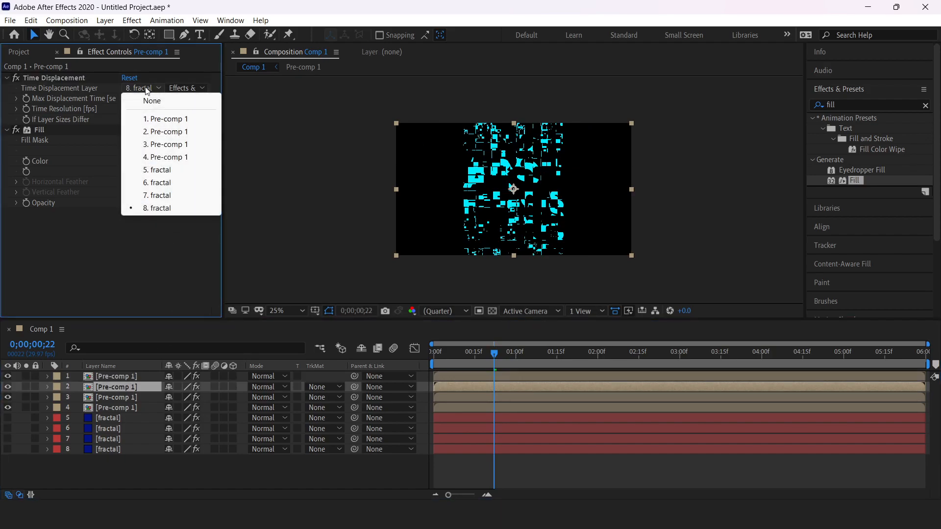
pyautogui.click(162, 182)
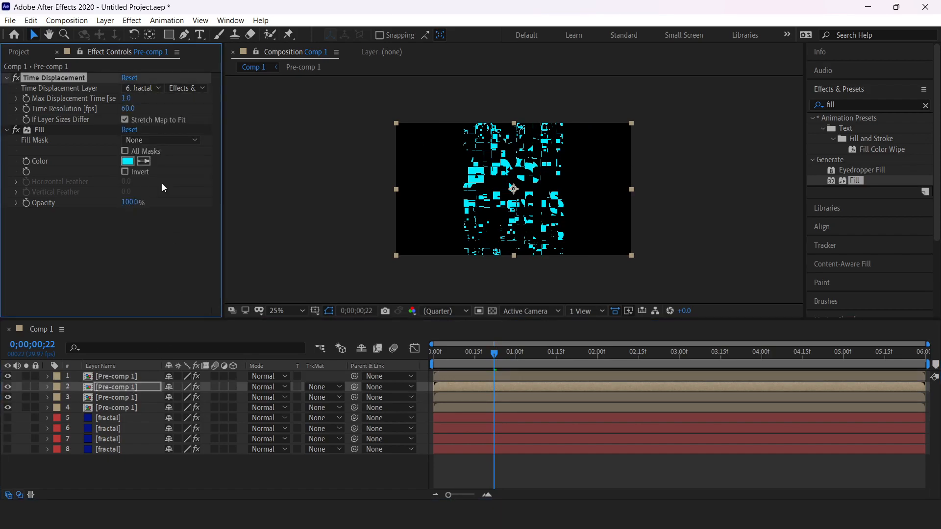
pyautogui.click(131, 397)
pyautogui.click(131, 88)
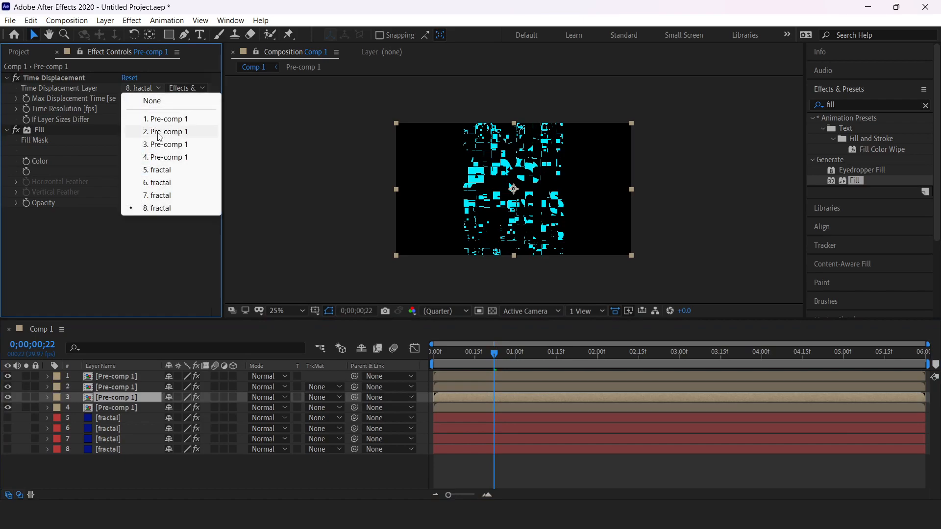
pyautogui.click(161, 170)
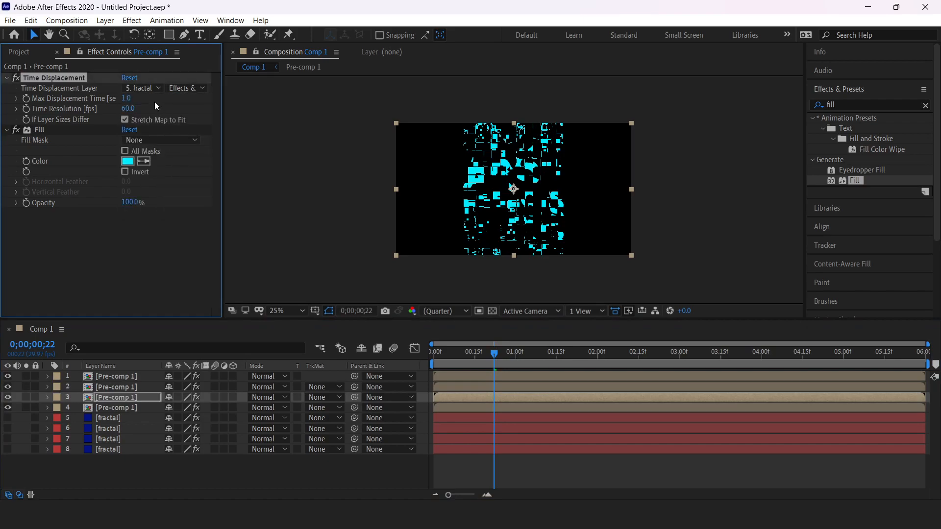
pyautogui.click(129, 407)
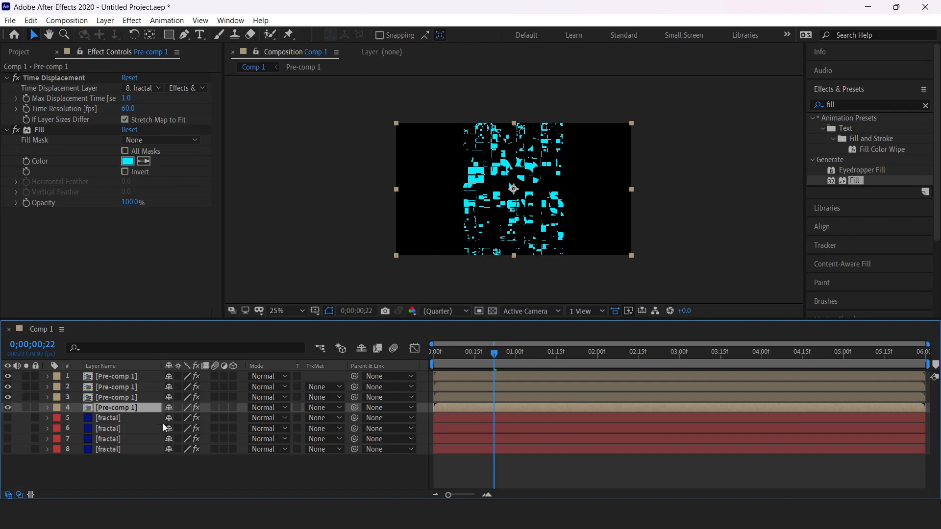
pyautogui.click(125, 374)
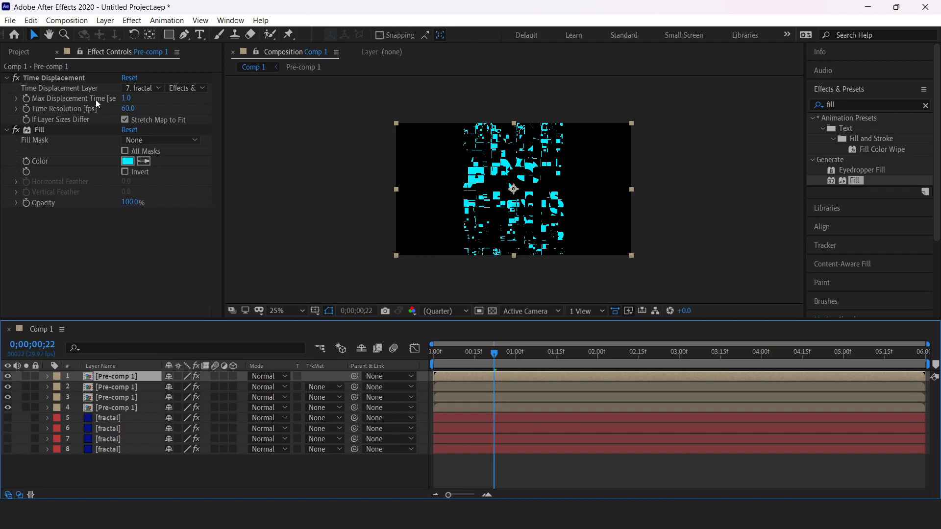
# Step: Keep the top copy's Max Displacement Time at 0.8 and shift its fill toward blue
pyautogui.click(125, 387)
pyautogui.click(125, 398)
pyautogui.click(124, 378)
pyautogui.click(127, 99)
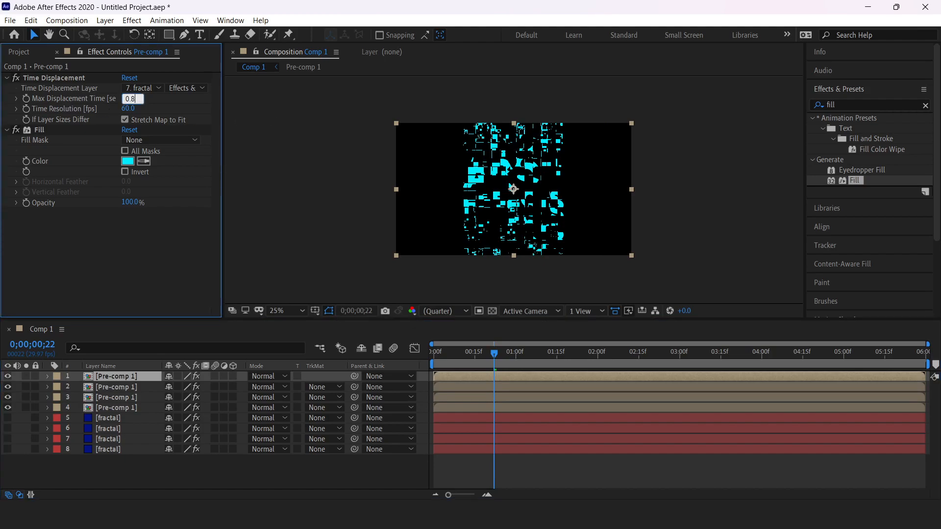
pyautogui.press('Return')
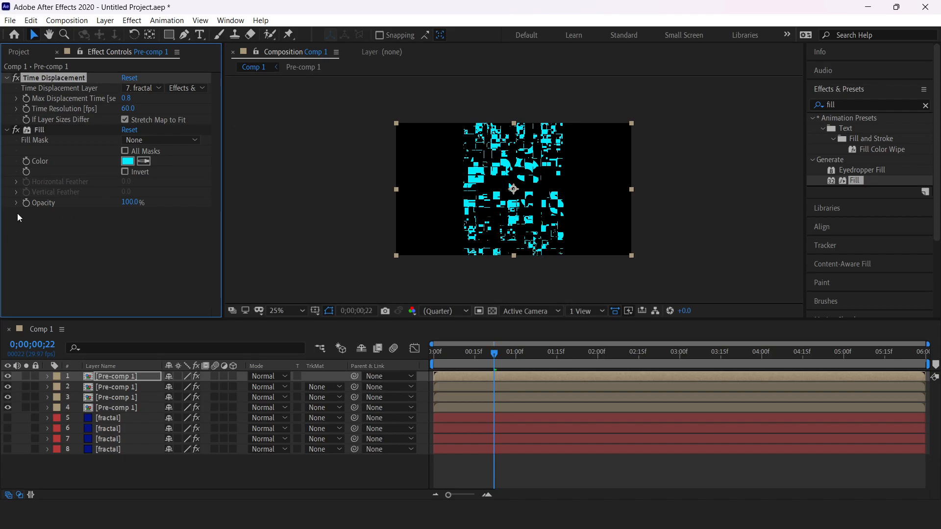
pyautogui.click(127, 161)
pyautogui.moveTo(557, 369); pyautogui.dragTo(561, 359)
pyautogui.click(657, 291)
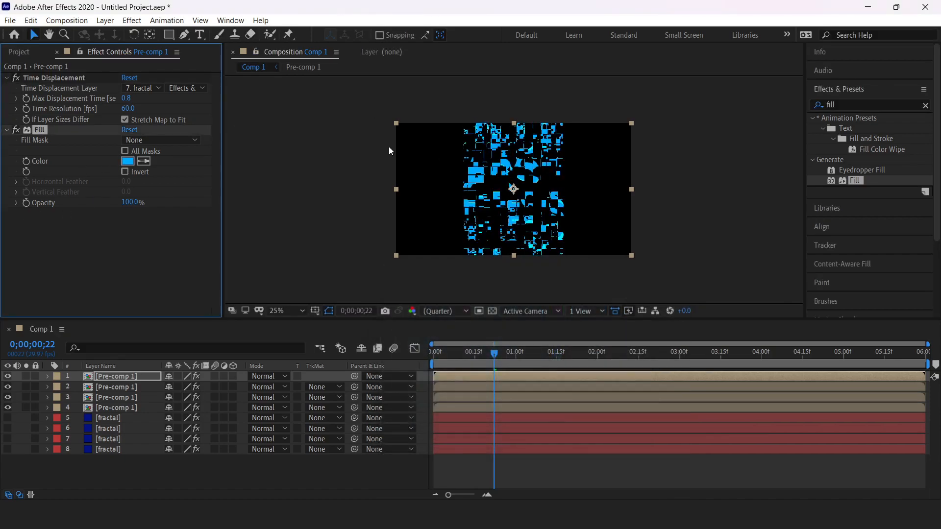
# Step: Give the second copy a 0.6 s Max Displacement Time and a deeper blue fill
pyautogui.click(121, 389)
pyautogui.click(125, 98)
pyautogui.write('0.6')
pyautogui.press('Return')
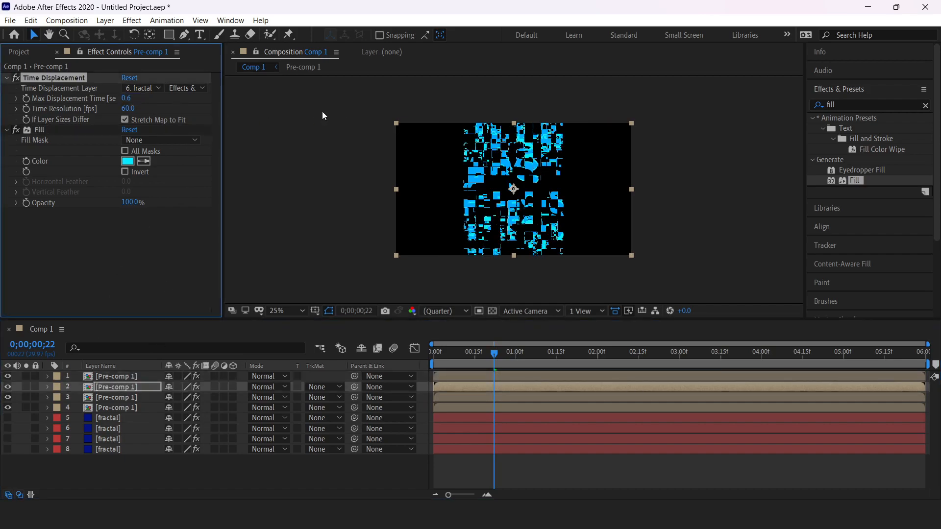
pyautogui.click(138, 155)
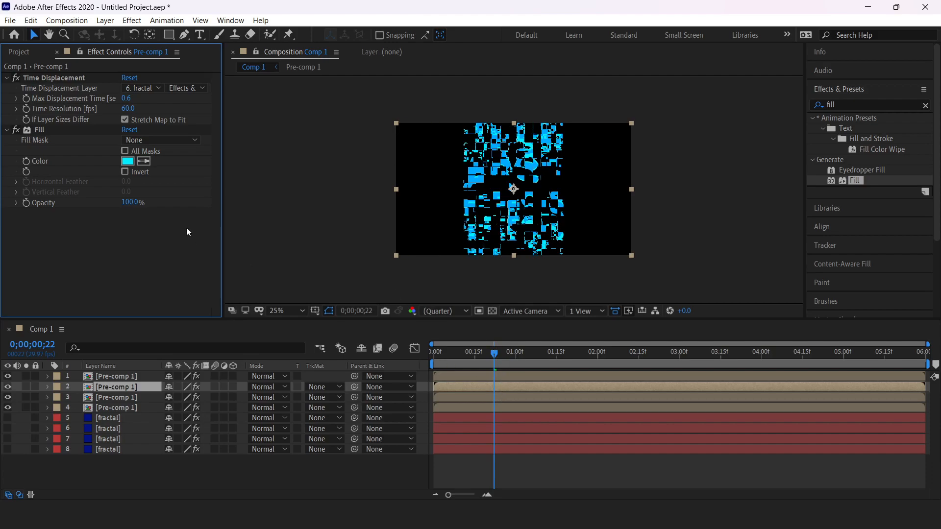
pyautogui.click(129, 160)
pyautogui.moveTo(561, 364); pyautogui.dragTo(561, 354)
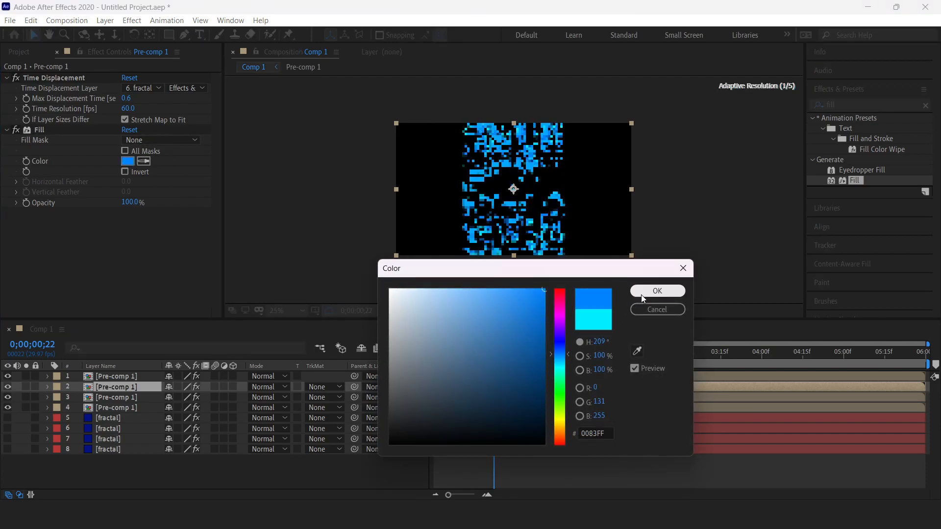
pyautogui.click(657, 291)
# Step: Give the third copy a 0.4 s Max Displacement Time and a 003BFF blue fill
pyautogui.click(136, 397)
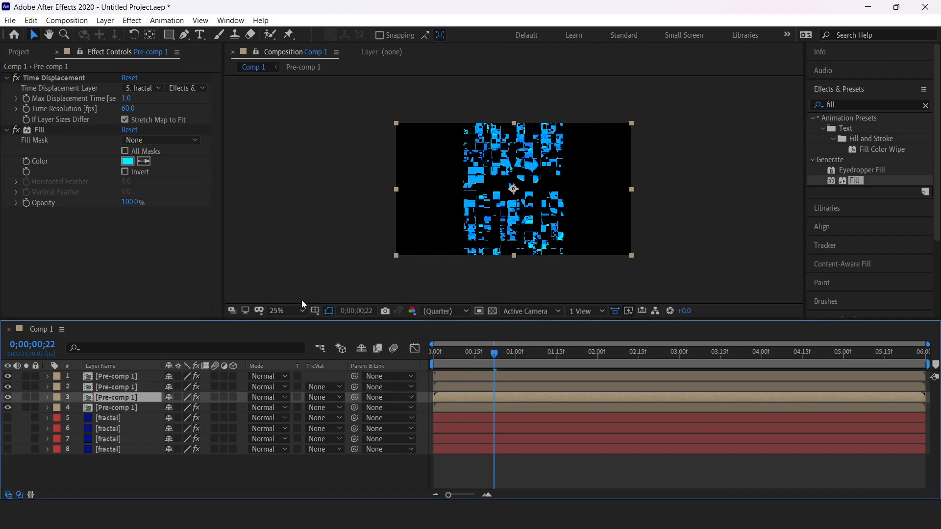
pyautogui.click(127, 99)
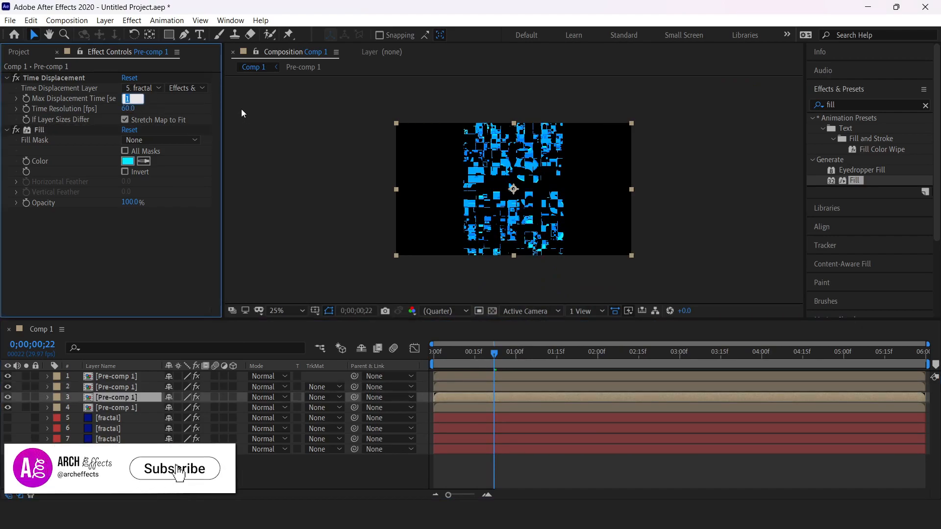
pyautogui.write('0.4')
pyautogui.press('Return')
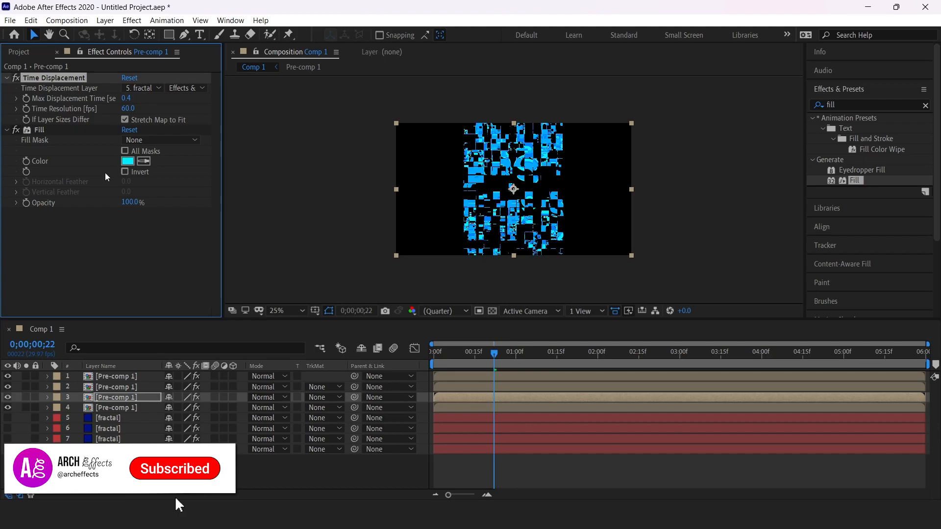
pyautogui.click(127, 163)
pyautogui.moveTo(568, 365); pyautogui.dragTo(571, 346)
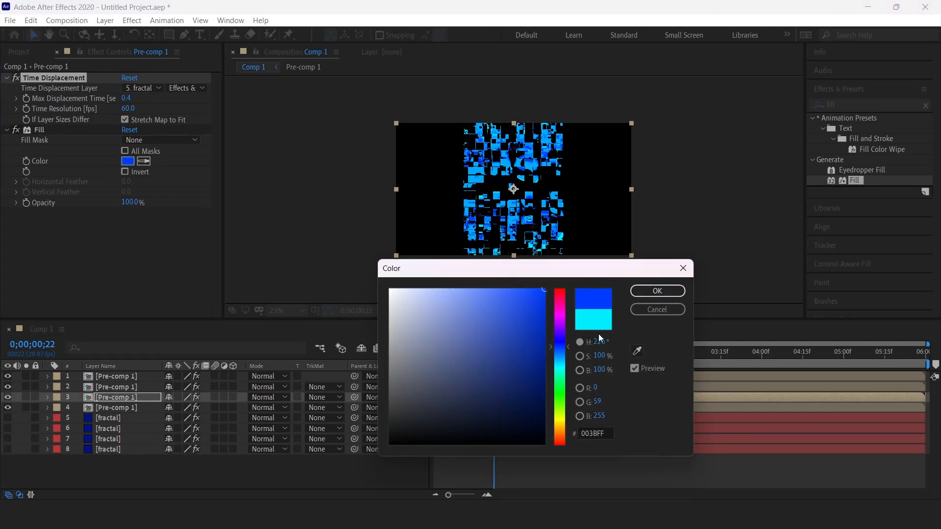
pyautogui.click(658, 291)
pyautogui.moveTo(494, 354); pyautogui.dragTo(525, 355)
pyautogui.press('space')
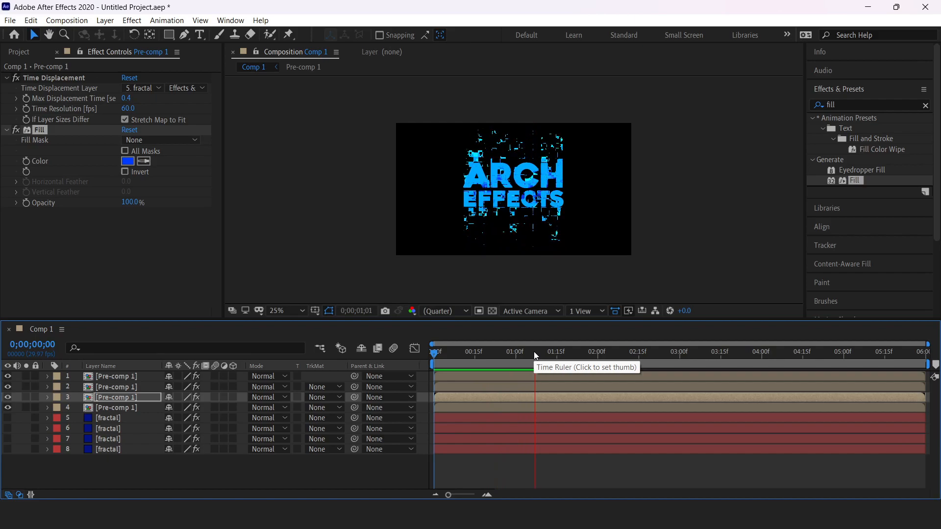
# Step: Replay the preview from 0;00;01;24, where the title is fully visible
pyautogui.press('space')
pyautogui.click(581, 357)
pyautogui.press('space')
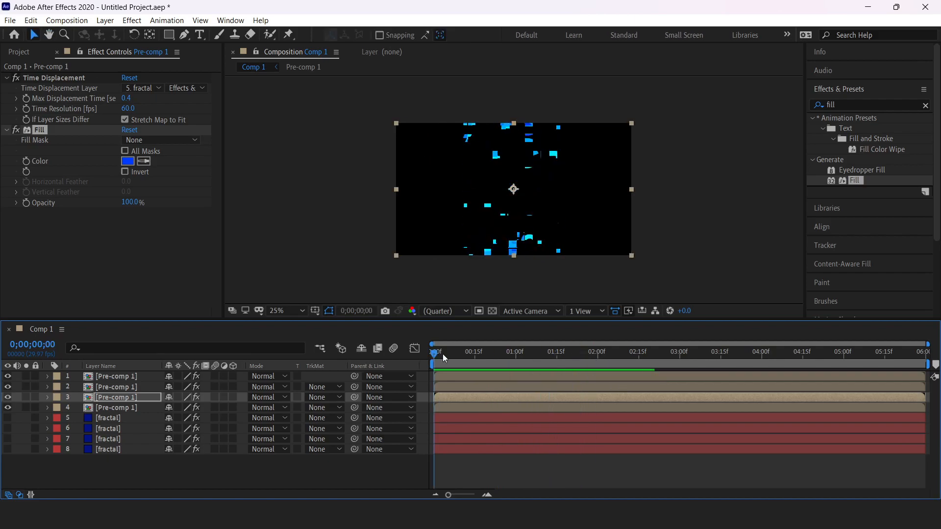
pyautogui.press('space')
# Step: Apply a Glow effect to the third glitch layer with Glow Radius 30
pyautogui.click(863, 104)
pyautogui.write('glow')
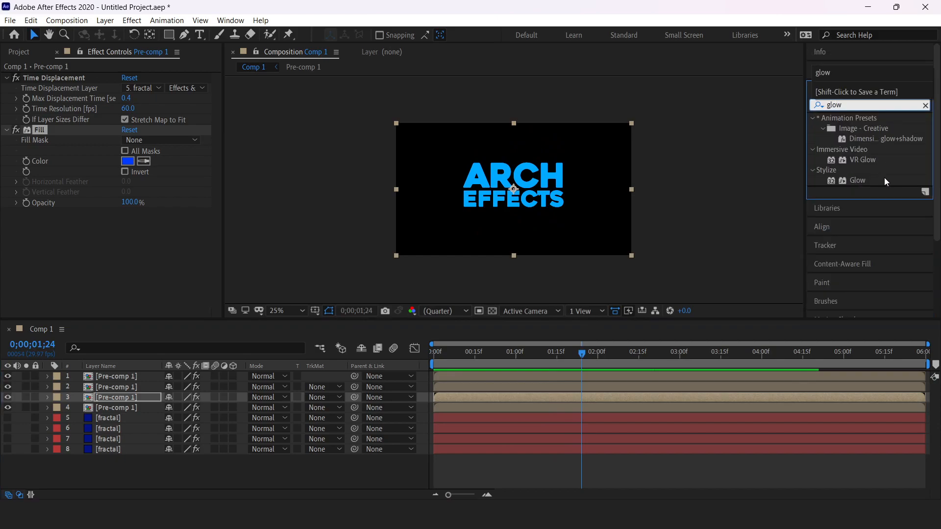
pyautogui.moveTo(886, 181); pyautogui.dragTo(36, 206)
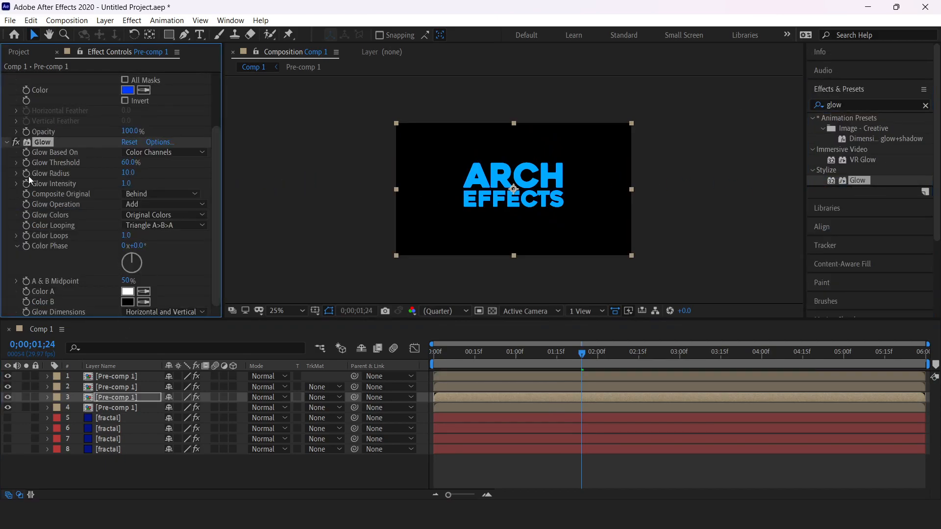
pyautogui.click(123, 172)
pyautogui.press('Return')
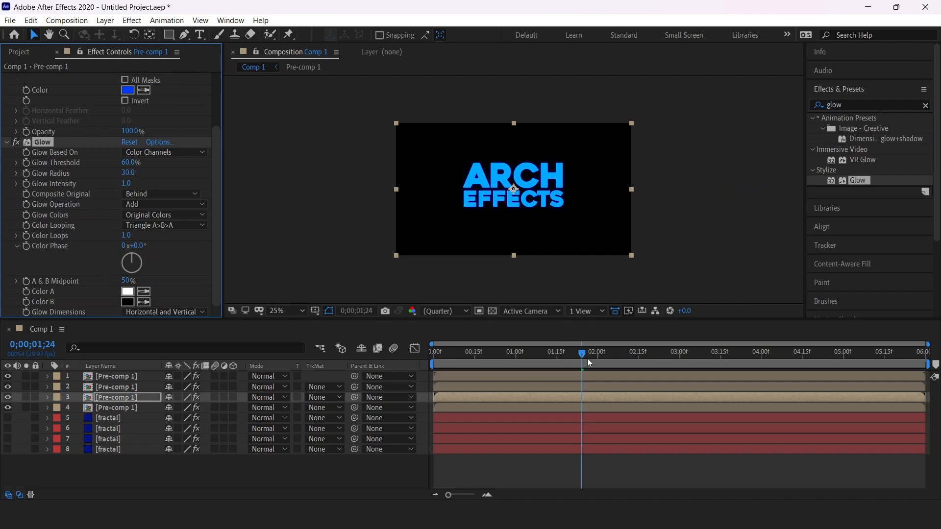
# Step: Preview the glowing blue ARCH EFFECTS title
pyautogui.press('space')
pyautogui.press('space')
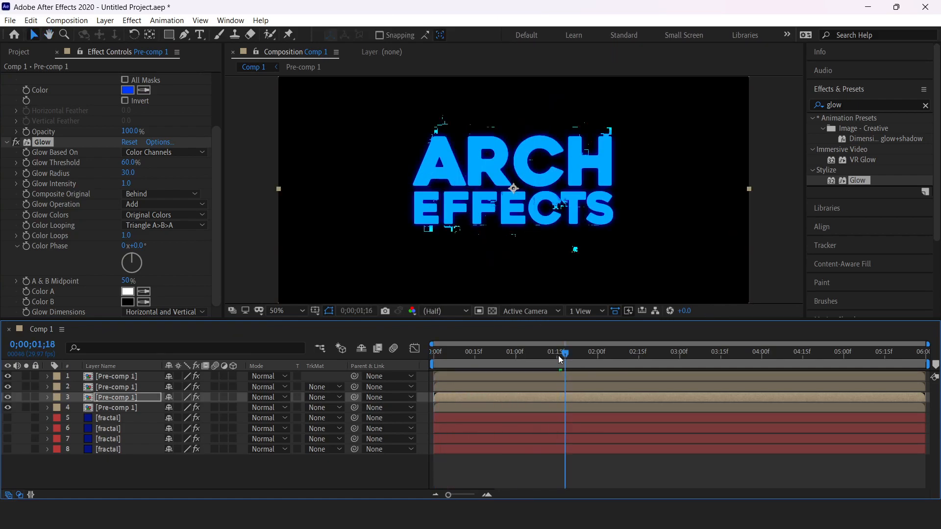
pyautogui.press('space')
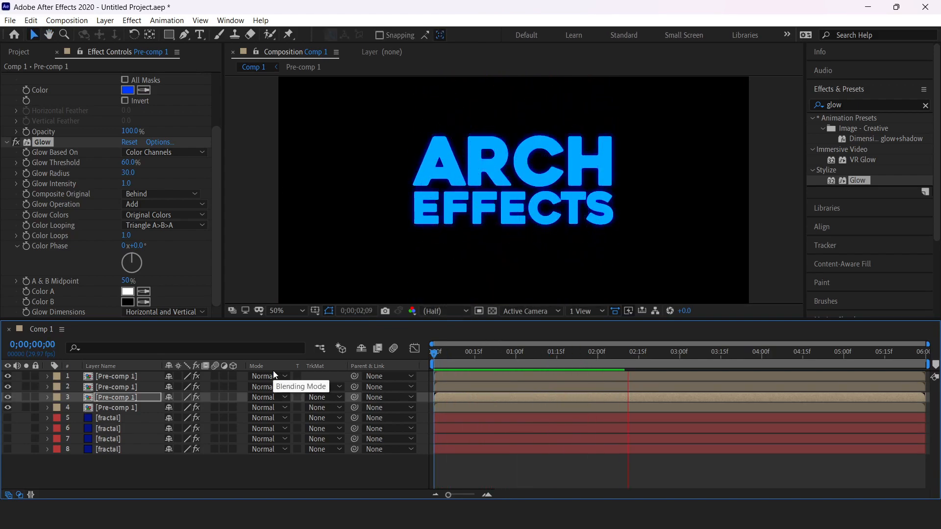
pyautogui.press('space')
pyautogui.scroll(-1, 543, 172)
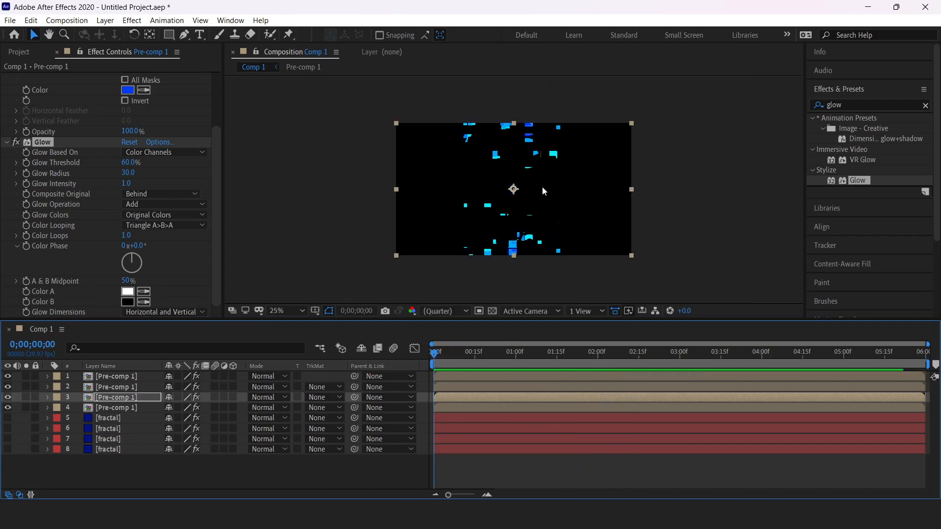
# Step: Pre-compose all eight layers into Pre-comp 2
pyautogui.click(128, 450)
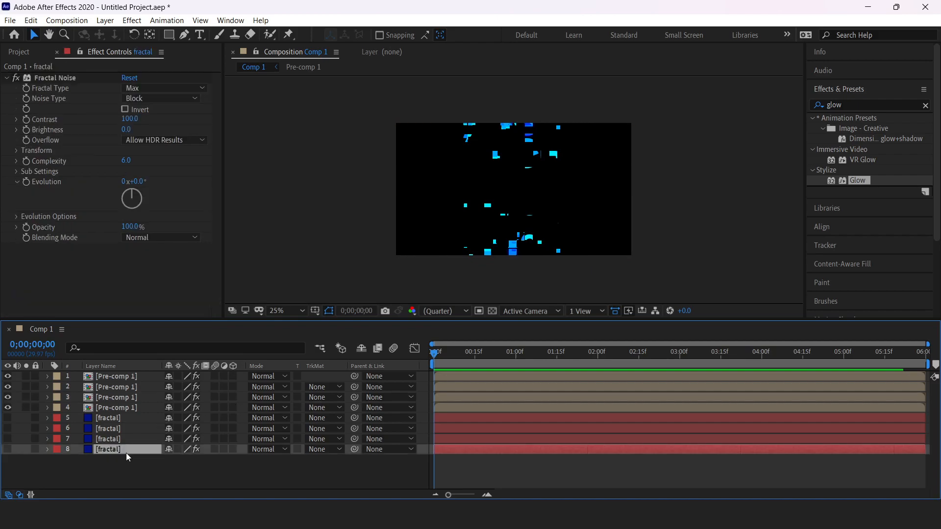
pyautogui.keyDown('shift'); pyautogui.click(128, 382); pyautogui.keyUp('shift')
pyautogui.rightClick(128, 382)
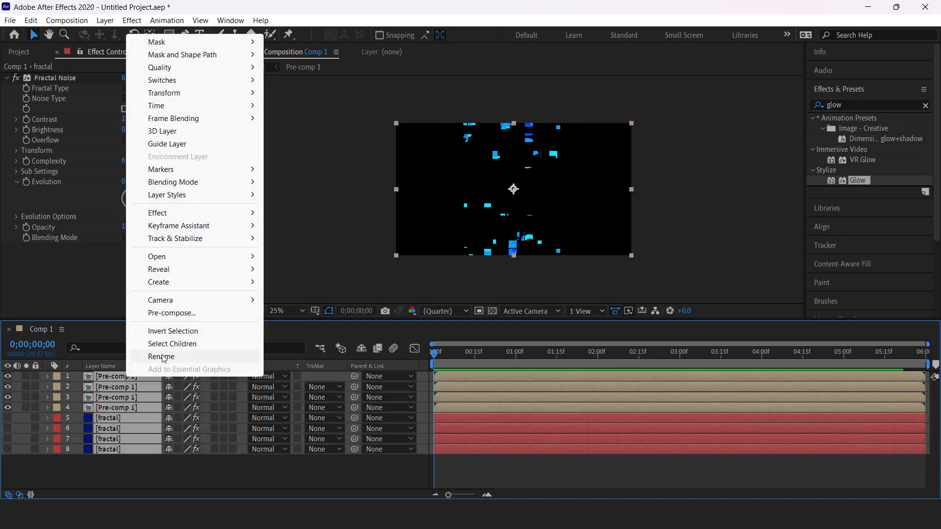
pyautogui.click(175, 309)
pyautogui.click(500, 334)
# Step: Start a new 1920×1080 solid layer and pick a dark navy blue colour
pyautogui.click(143, 421)
pyautogui.rightClick(143, 417)
pyautogui.moveTo(273, 286)
pyautogui.click(332, 316)
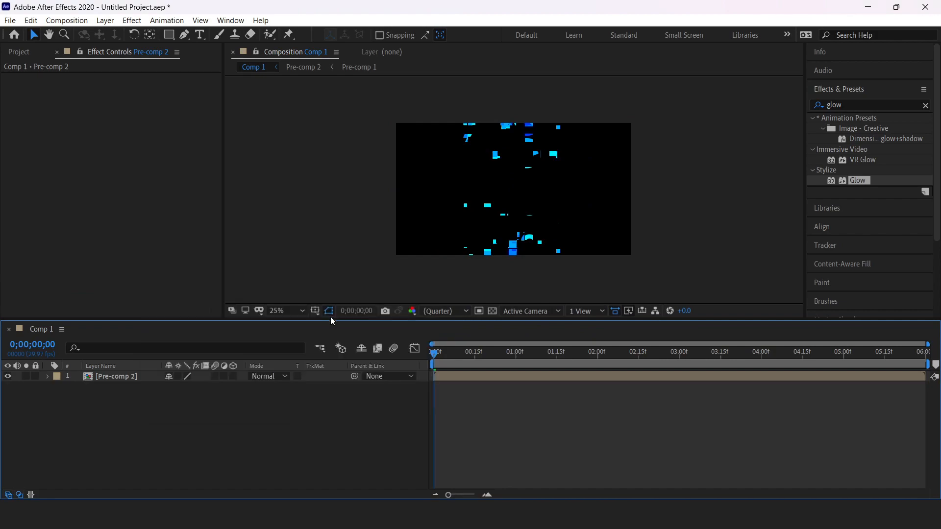
pyautogui.click(469, 330)
pyautogui.moveTo(505, 398)
pyautogui.mouseDown()
pyautogui.moveTo(493, 405)
pyautogui.moveTo(517, 407)
pyautogui.mouseUp()
# Step: Create Dark Blue Solid 1 and place it beneath Pre-comp 2 as the background
pyautogui.click(656, 294)
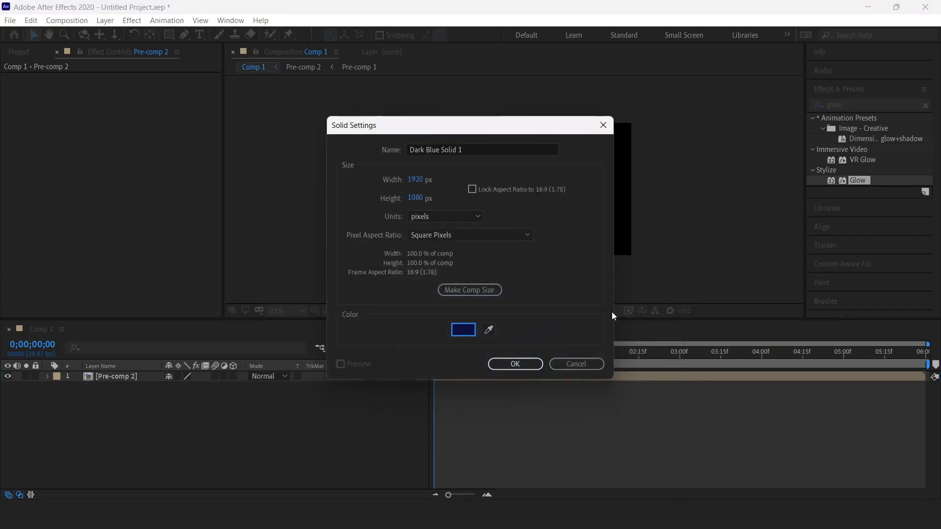
pyautogui.click(518, 367)
pyautogui.moveTo(125, 378); pyautogui.dragTo(173, 408)
# Step: Preview the title reveal over the navy background, then duplicate Dark Blue Solid 1
pyautogui.press('space')
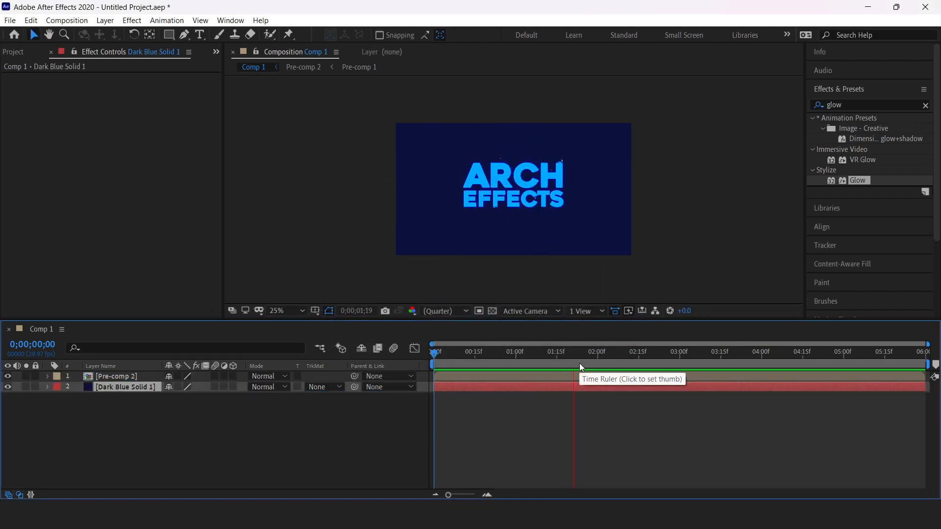
pyautogui.press('space')
pyautogui.press('space')
pyautogui.press('space')
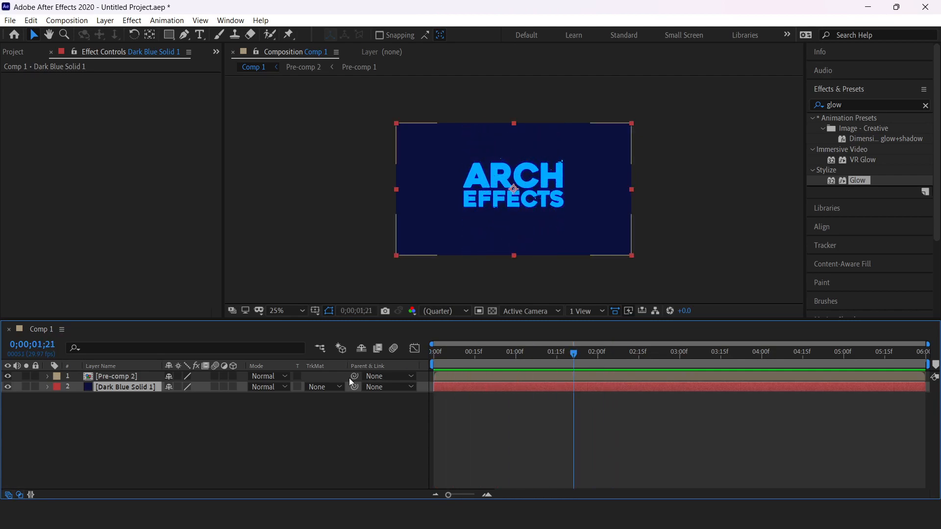
pyautogui.press('space')
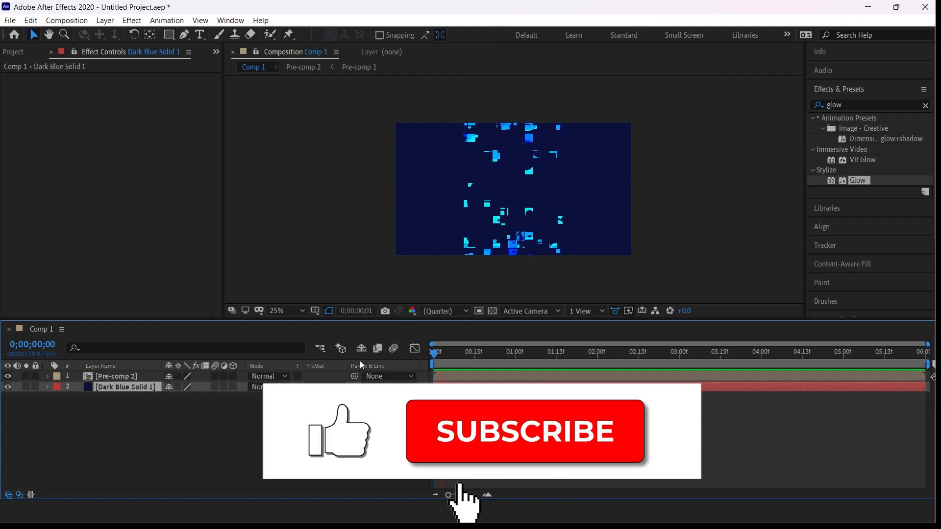
pyautogui.press('space')
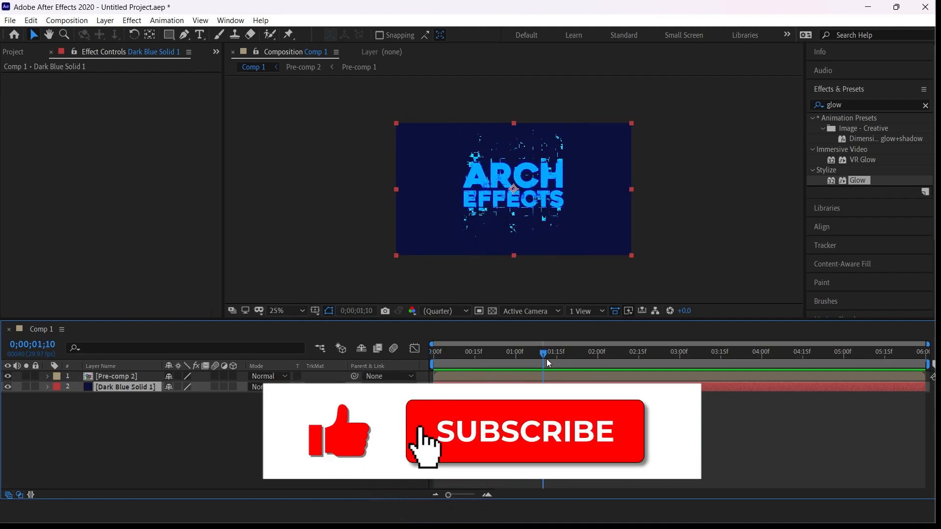
pyautogui.press('space')
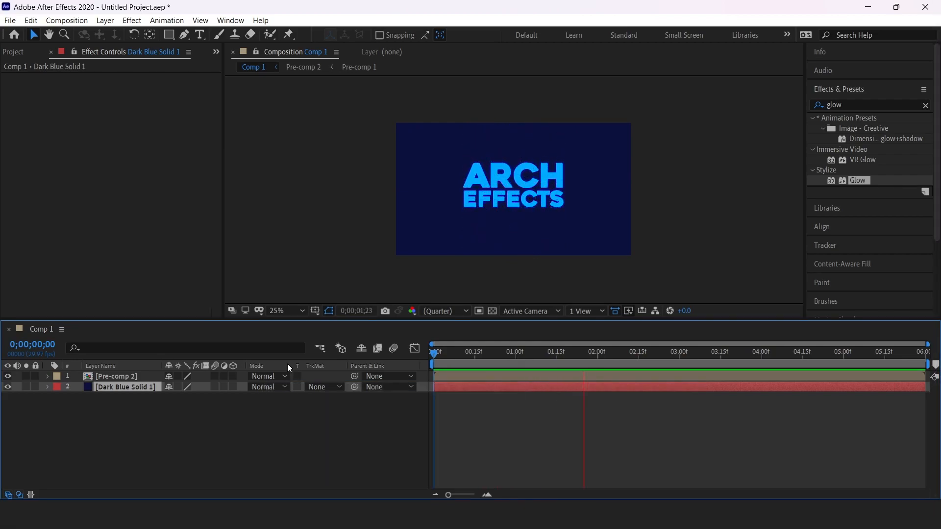
pyautogui.press('space')
pyautogui.hotkey('ctrl', 'd')
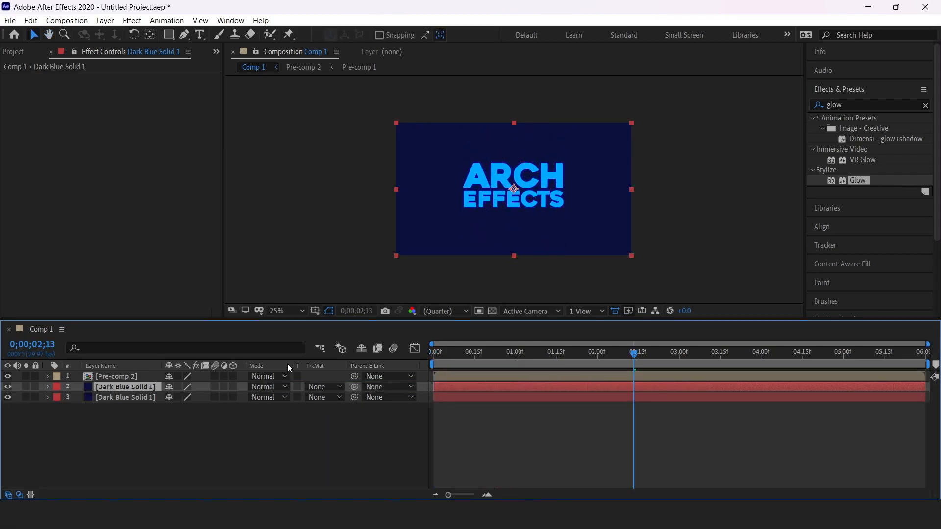